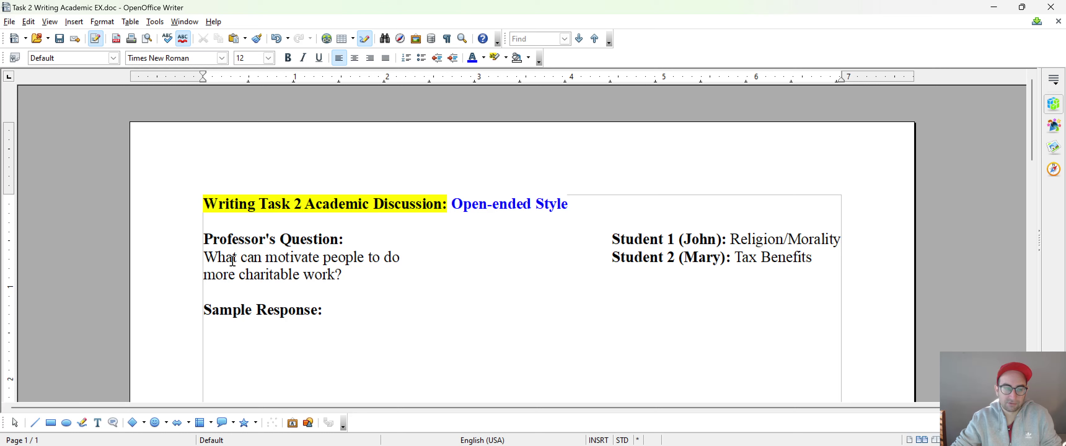
# Highlight the professor's question and each student's idea for reading, and place the text cursor on the blank line below "Sample Response:".
pyautogui.moveTo(204, 258); pyautogui.dragTo(341, 275)
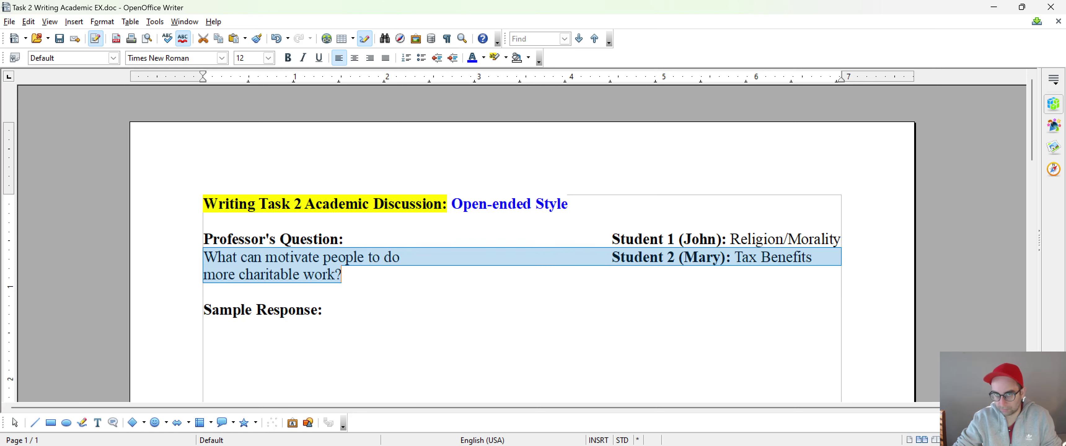
pyautogui.click(340, 275)
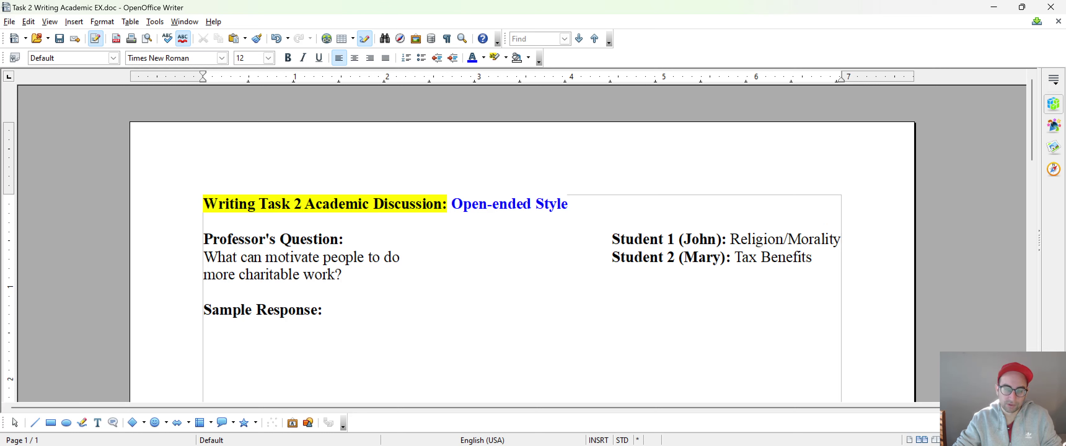
pyautogui.moveTo(730, 239); pyautogui.dragTo(841, 239)
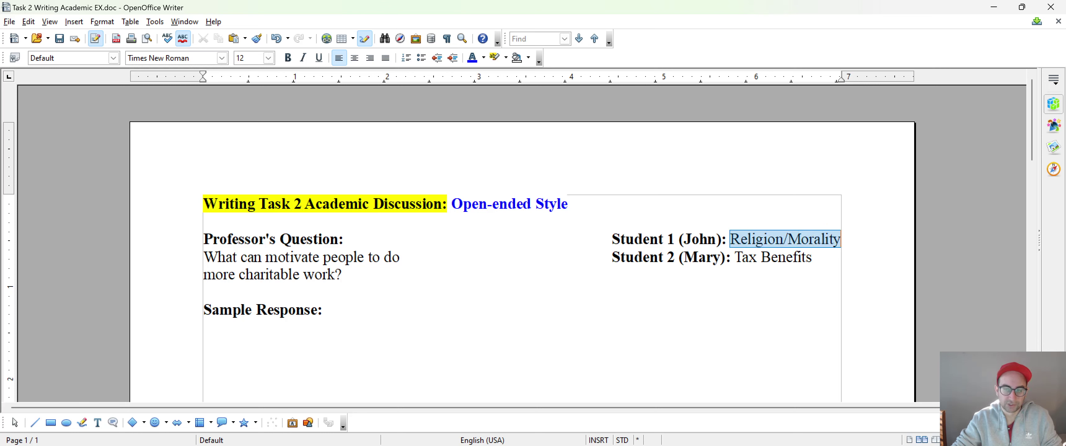
pyautogui.click(838, 240)
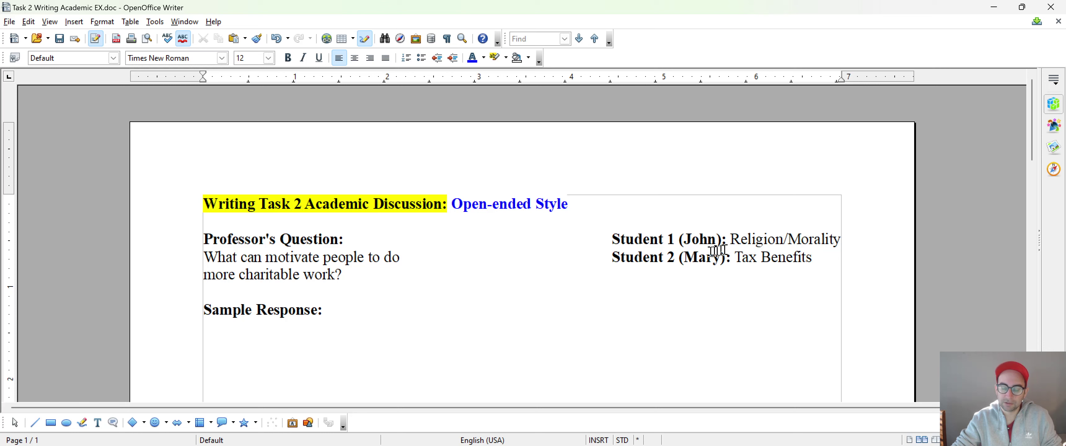
pyautogui.moveTo(734, 255); pyautogui.dragTo(812, 255)
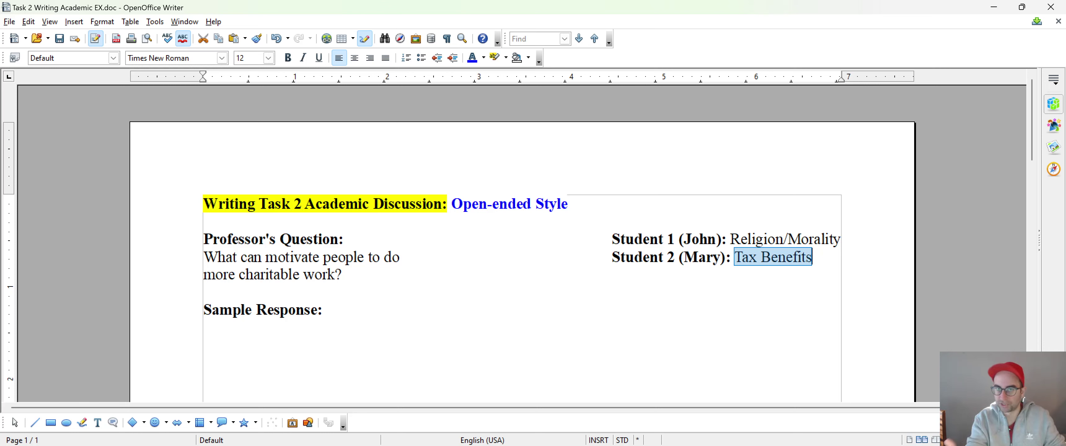
pyautogui.click(760, 250)
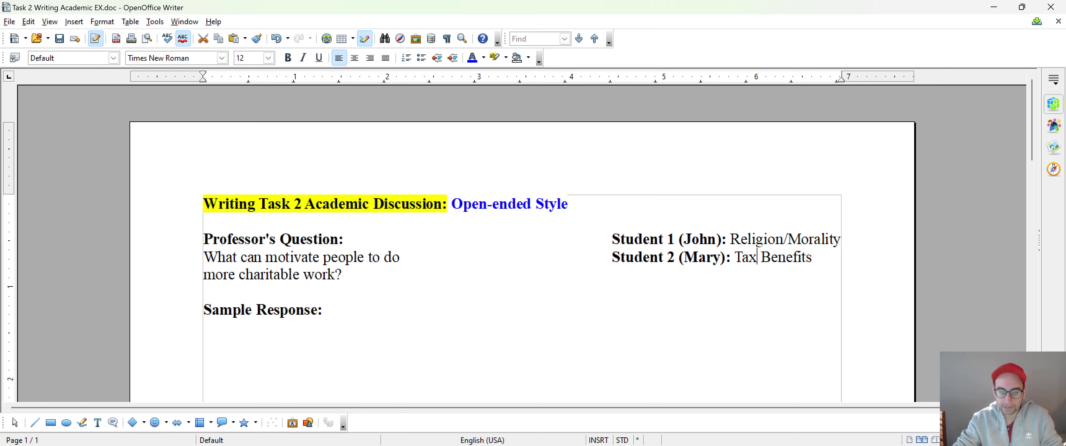
pyautogui.click(271, 340)
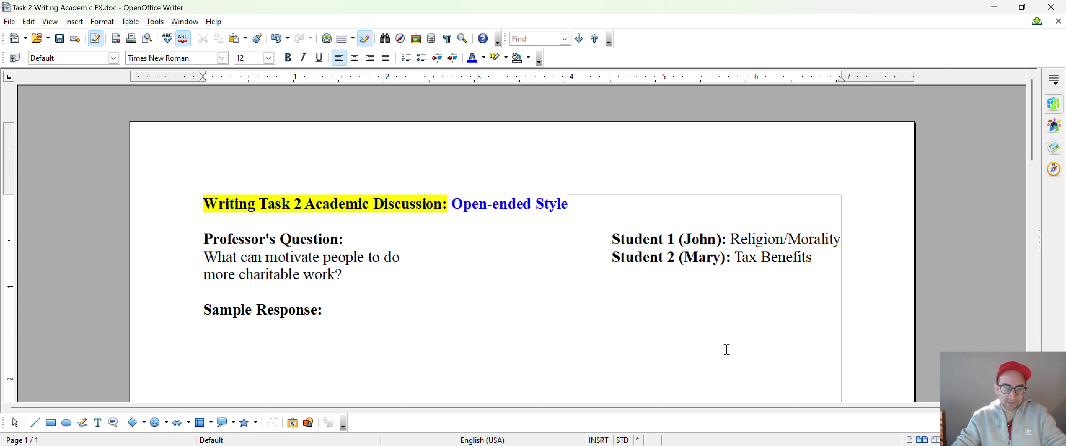
pyautogui.press('capslock')
pyautogui.write('a')
pyautogui.press('capslock')
pyautogui.press('BackSpace')
pyautogui.write('A')
pyautogui.press('capslock')
pyautogui.write('ltuirs')
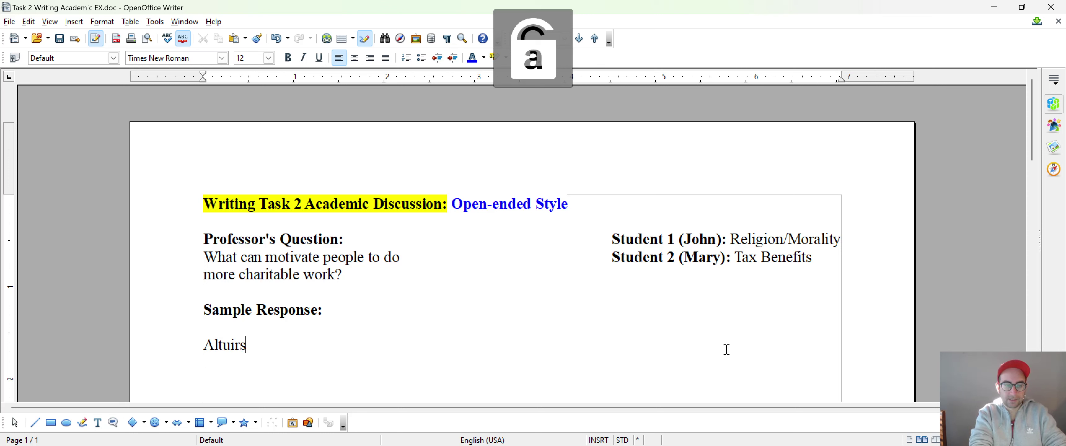
pyautogui.press('BackSpace')
pyautogui.press('BackSpace')
pyautogui.press('BackSpace')
pyautogui.press('BackSpace')
pyautogui.write('ruism')
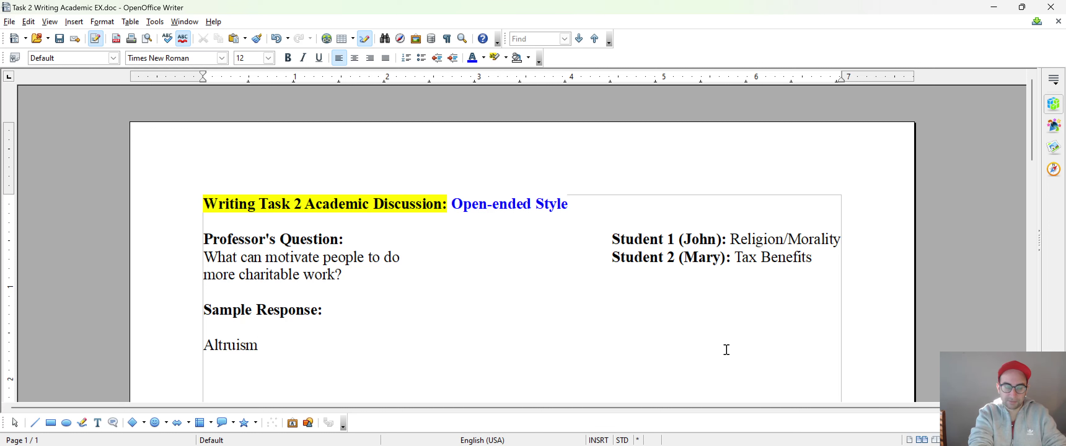
pyautogui.press('BackSpace')
pyautogui.press('BackSpace')
pyautogui.press('BackSpace')
pyautogui.press('BackSpace')
pyautogui.press('BackSpace')
pyautogui.press('BackSpace')
pyautogui.press('BackSpace')
pyautogui.press('BackSpace')
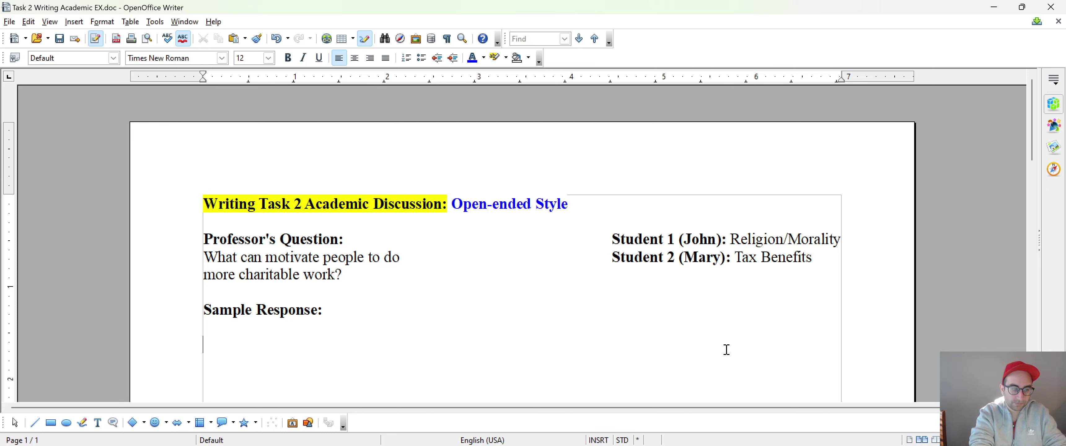
# Begin the response with "While", both students' first names and "bring up some valid points about why people are pushed to do more charitable work,".
pyautogui.press('capslock')
pyautogui.write('W')
pyautogui.press('capslock')
pyautogui.write('hile')
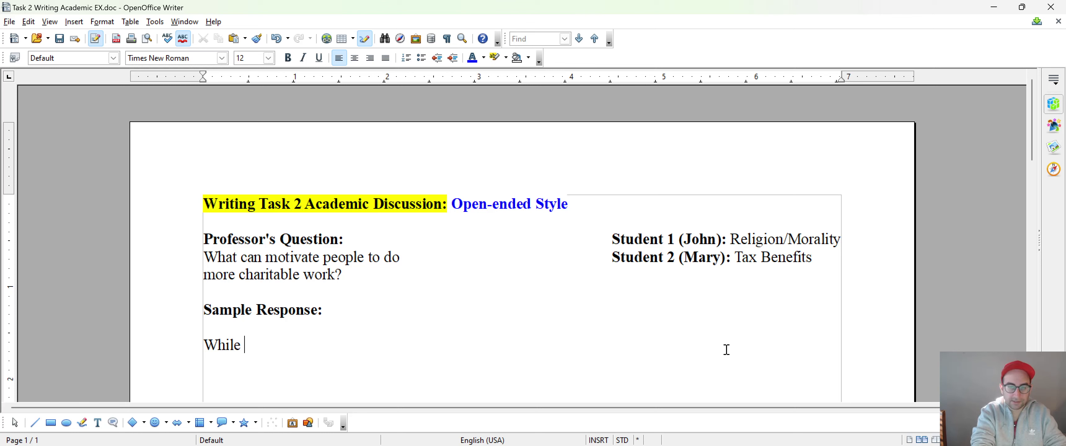
pyautogui.write(' John and M')
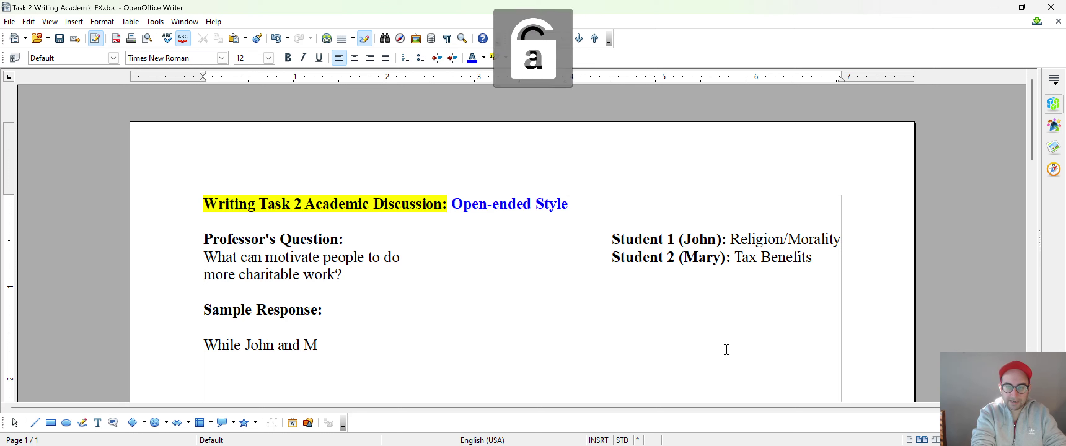
pyautogui.write('ary bring up ')
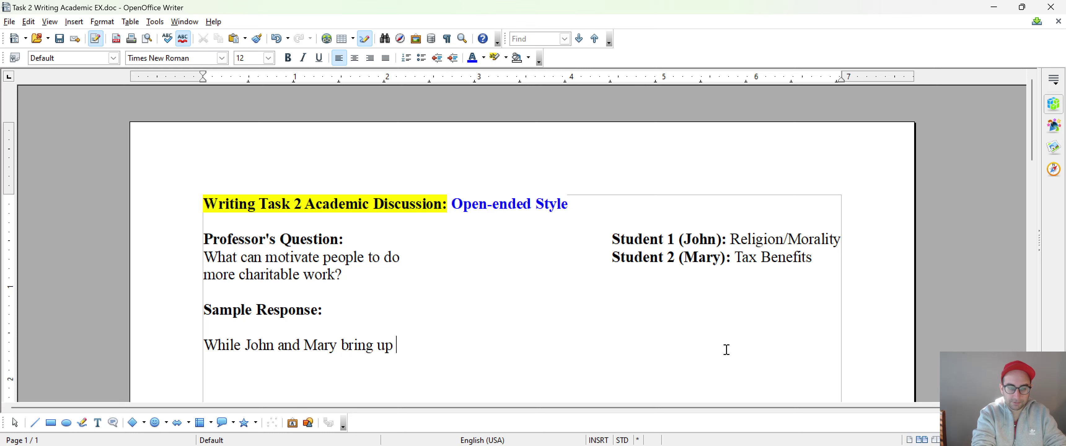
pyautogui.write('some valid points')
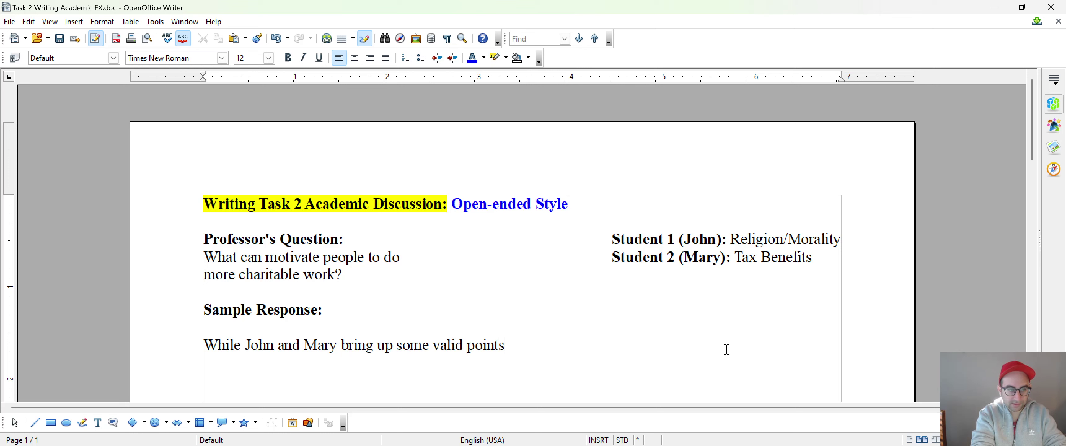
pyautogui.write(' about why peop')
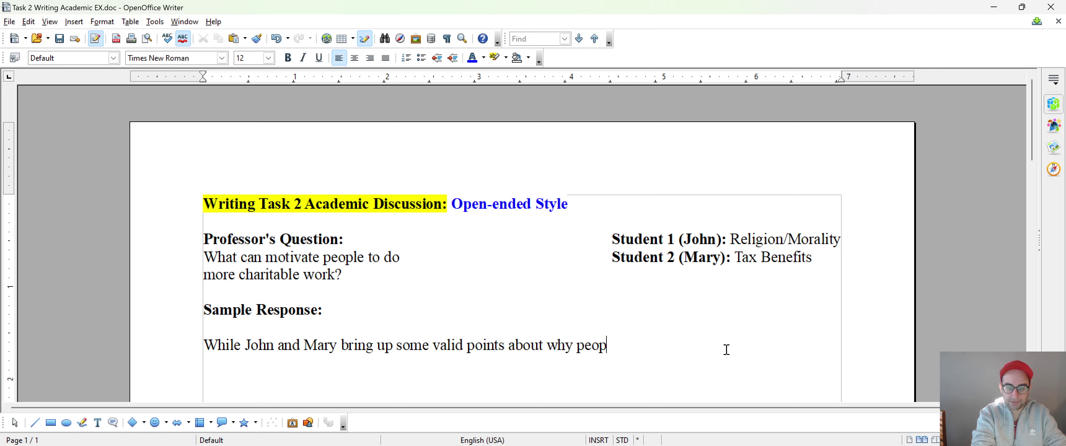
pyautogui.write('le are pushed to ')
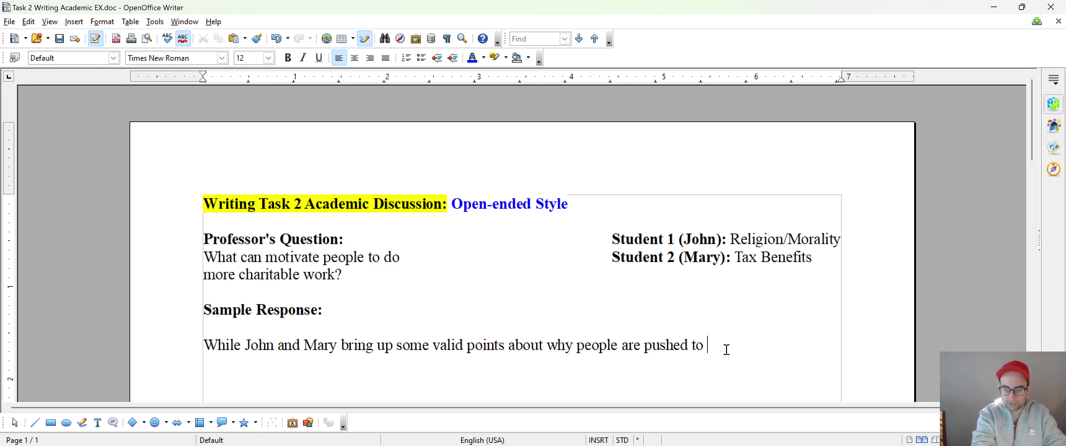
pyautogui.write('do more charitable work,')
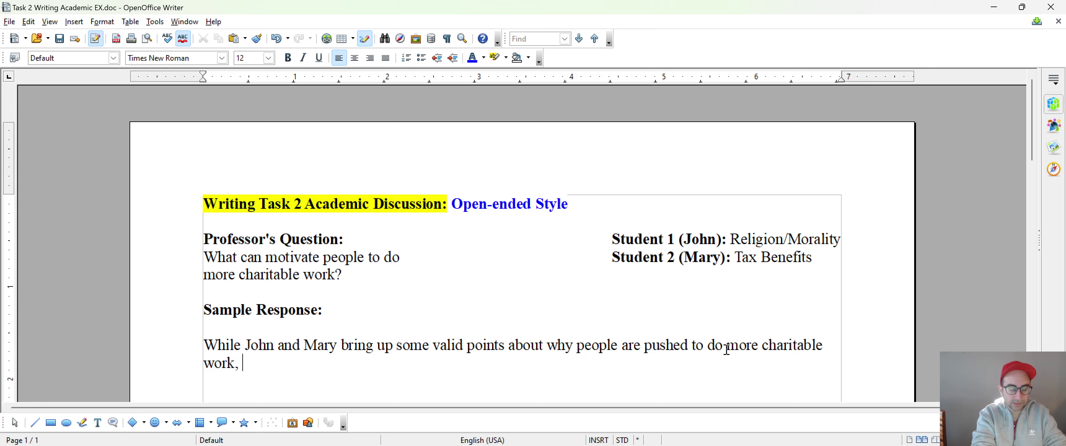
# Complete the opening sentence with "I think that a lot of people are involved in charity mainly because of altruism.".
pyautogui.press('capslock')
pyautogui.write('I')
pyautogui.press('capslock')
pyautogui.write('think th')
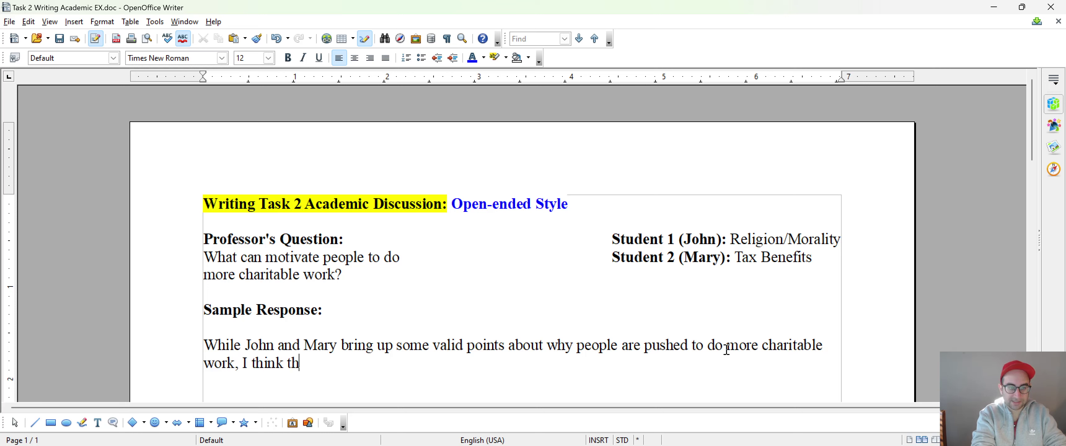
pyautogui.write('at a lot of pe')
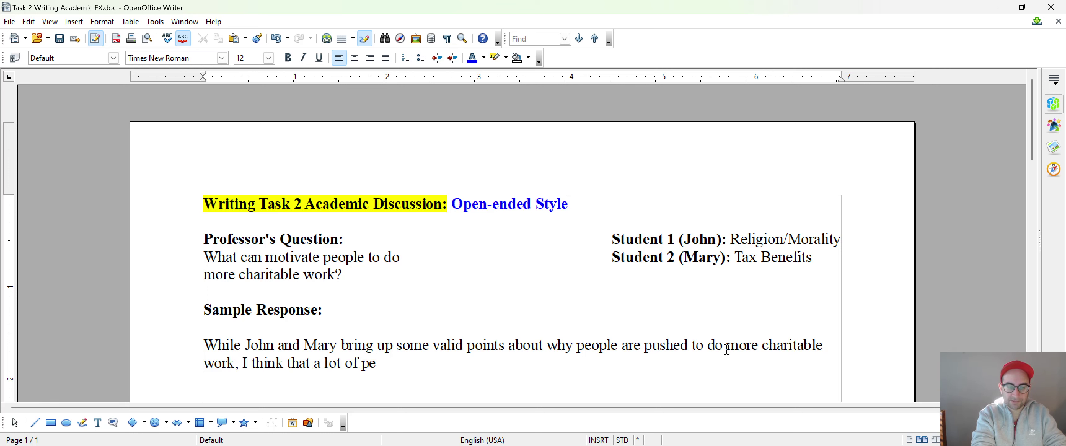
pyautogui.write('ople are involve')
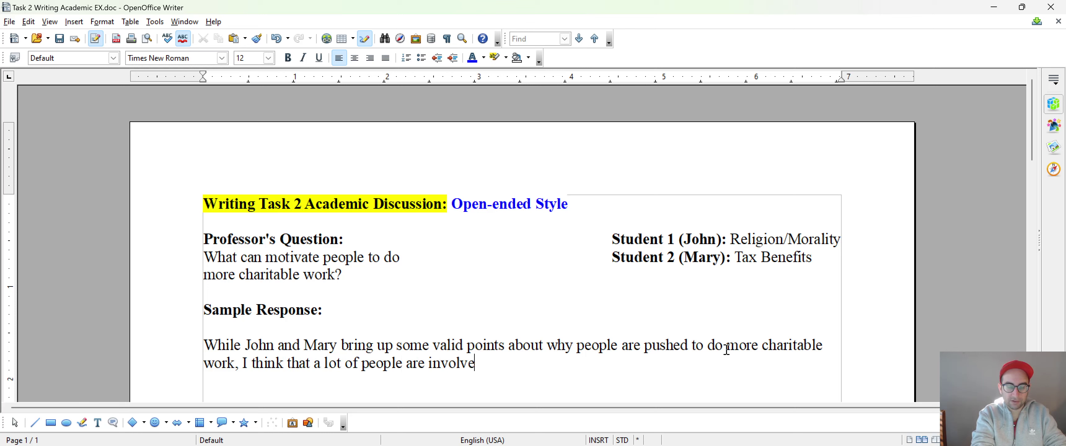
pyautogui.write('d in charity ')
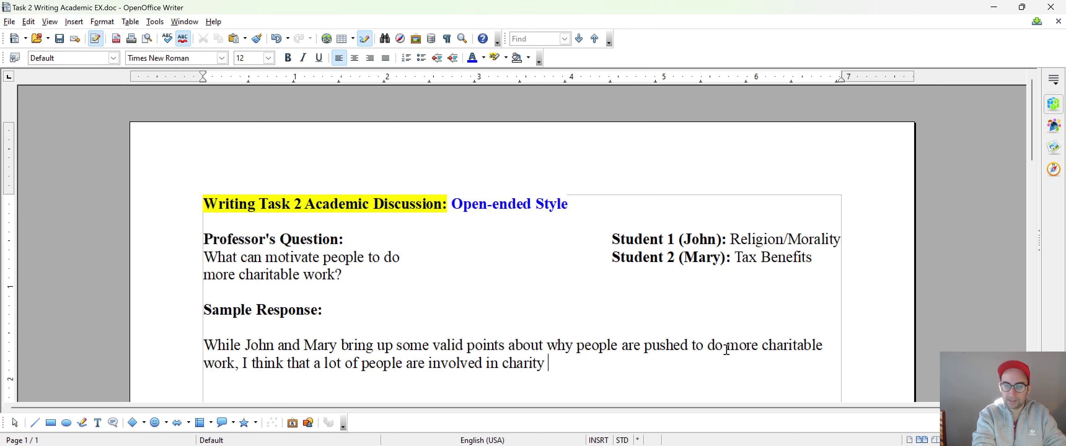
pyautogui.write('mainly be')
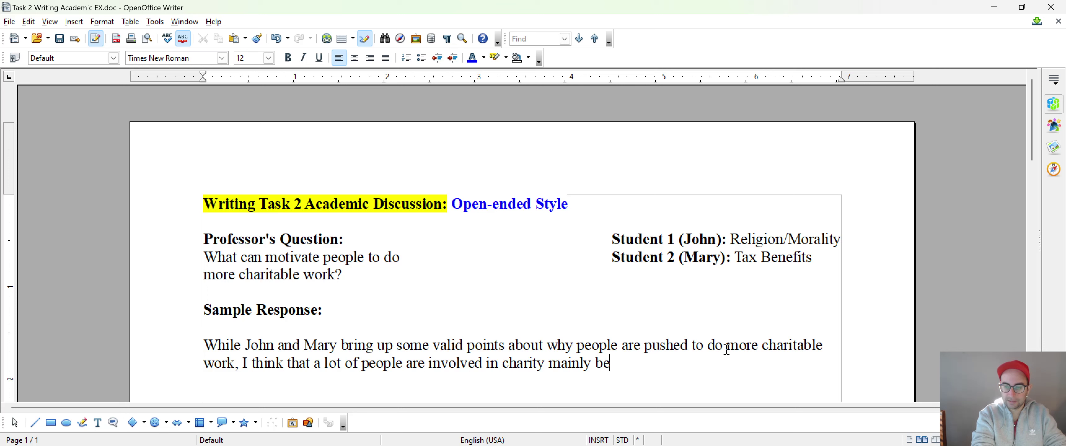
pyautogui.write('cause of altruism.')
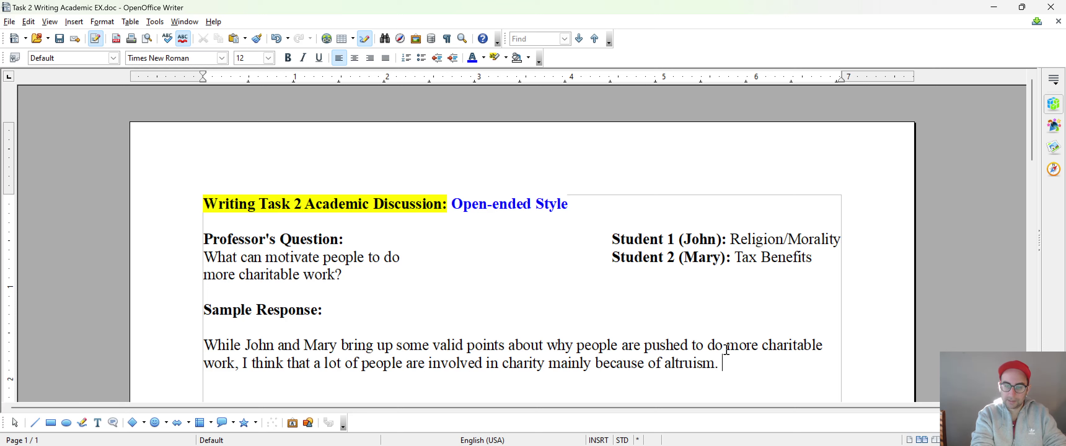
# Start the second sentence of the response with "First of all, many people try to help others out".
pyautogui.press('capslock')
pyautogui.write('F')
pyautogui.press('capslock')
pyautogui.write('irst ')
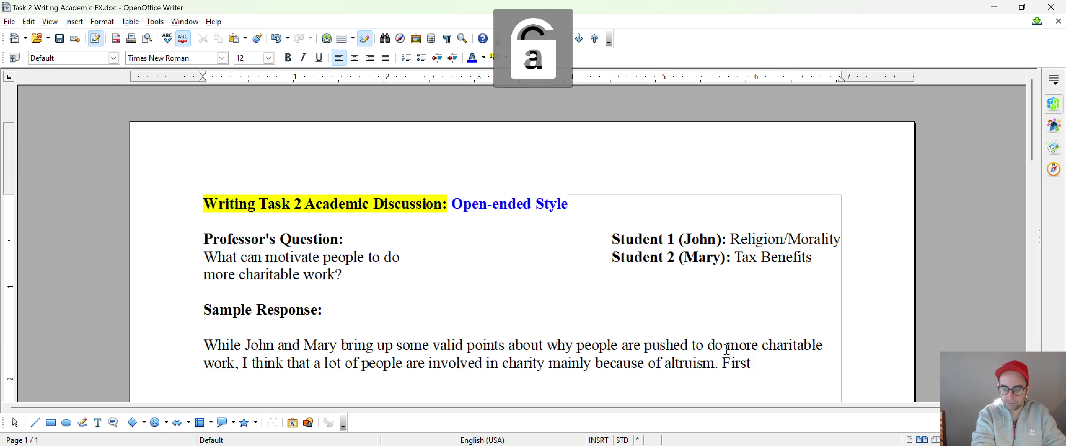
pyautogui.write('of all, ')
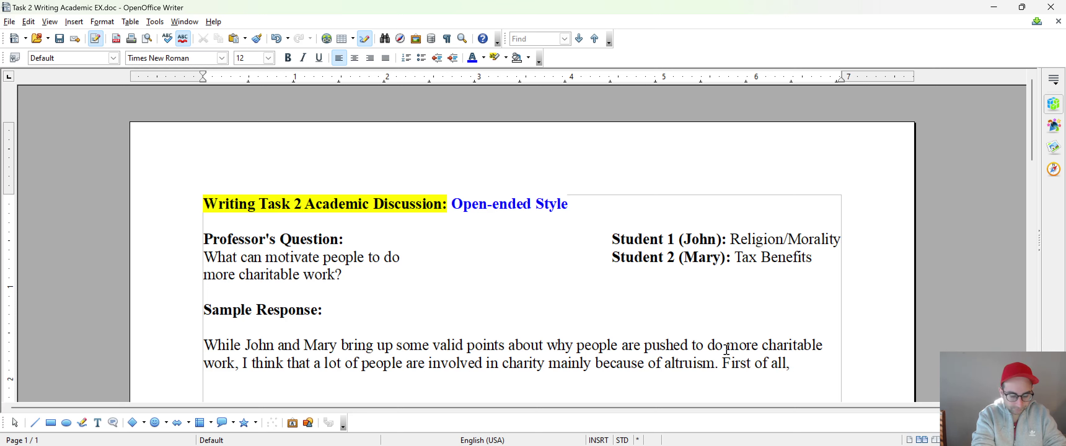
pyautogui.write('many')
pyautogui.write(' people ')
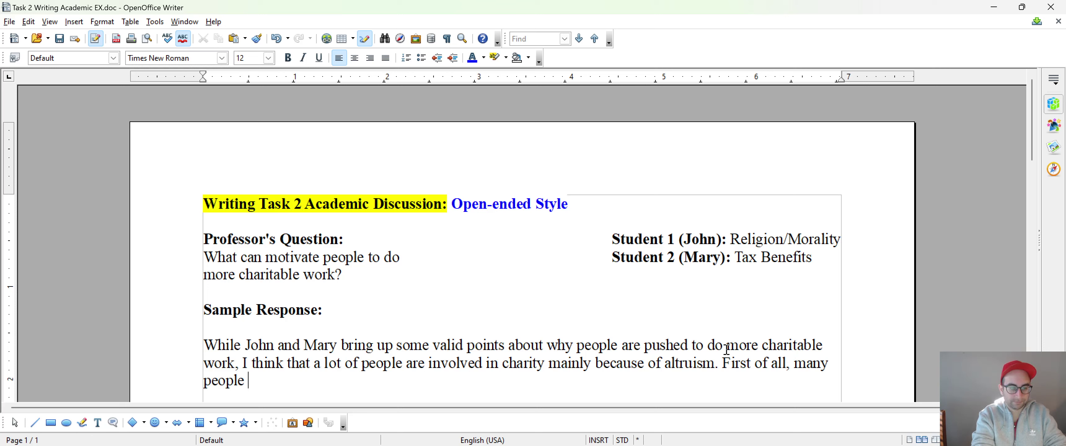
pyautogui.write('try to help others out ')
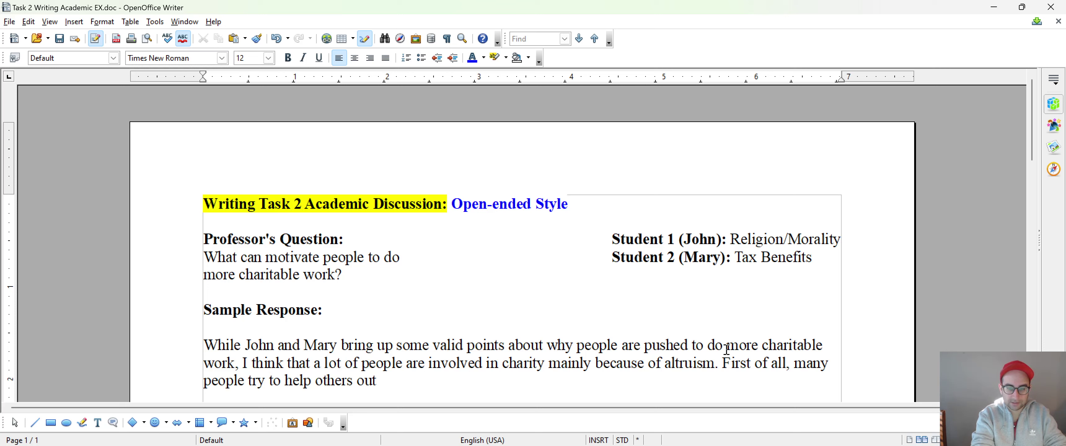
pyautogui.write('s')
pyautogui.press('BackSpace')
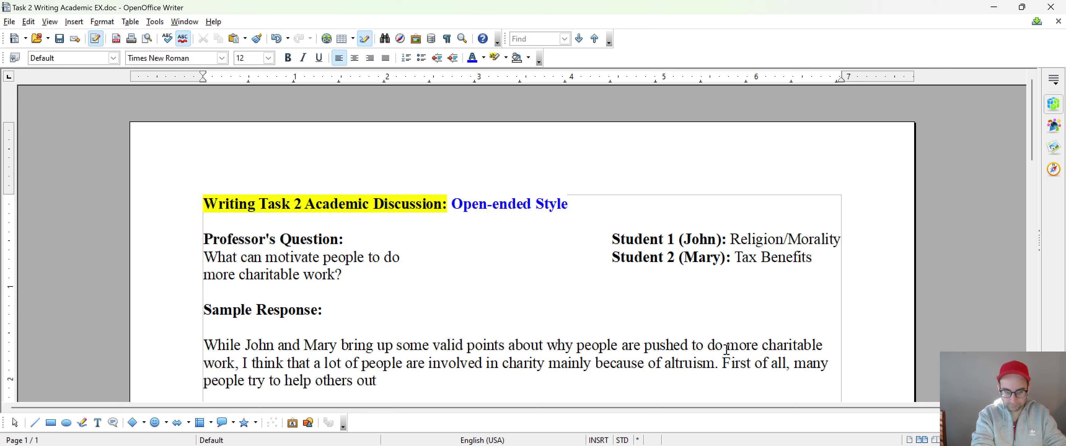
# Complete the second sentence with "because according to research there is a part of the brain that becomes stimulated whenever people are trying to support others.".
pyautogui.write('because')
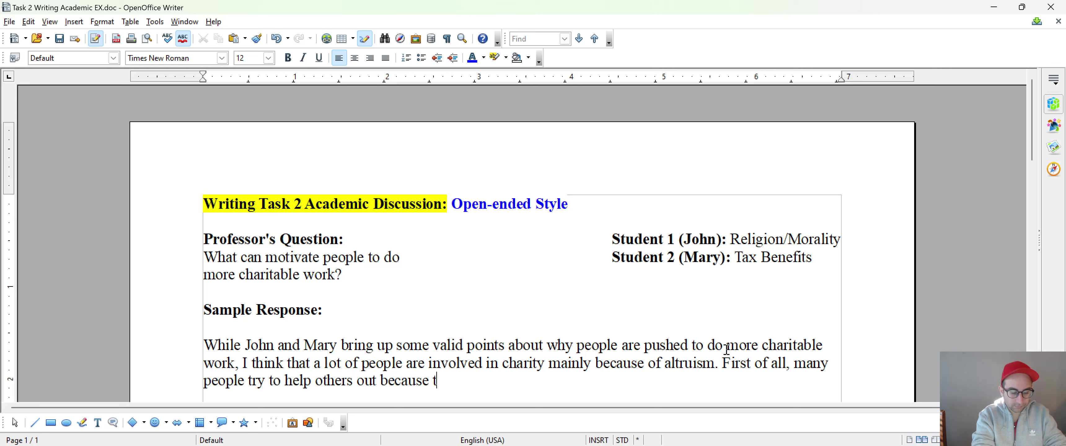
pyautogui.write(' accordi')
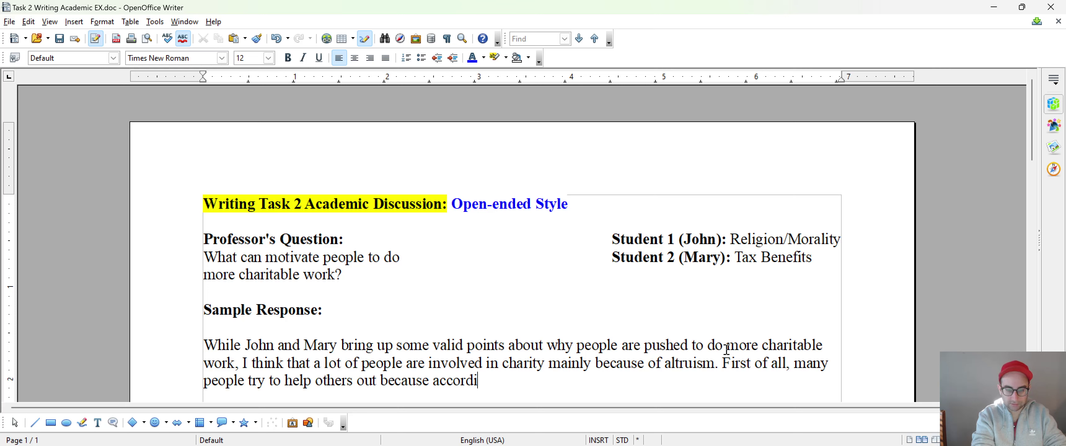
pyautogui.write('ng to research ')
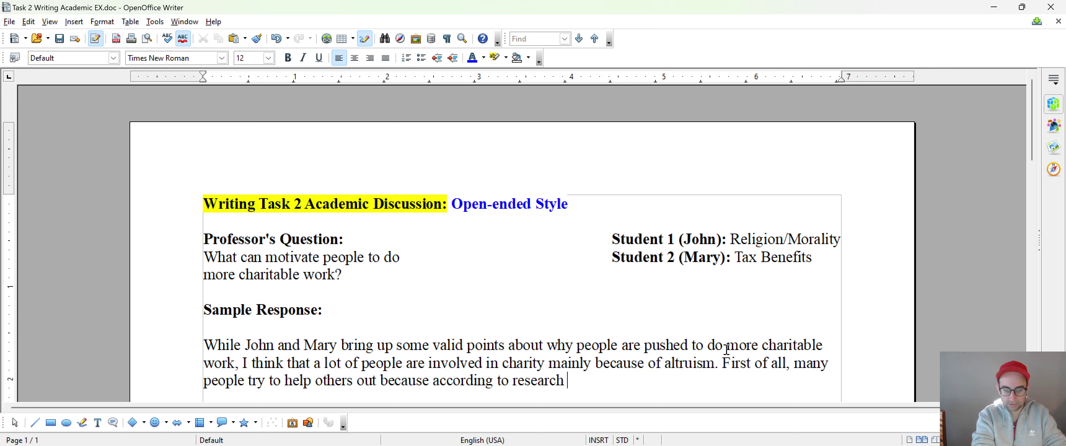
pyautogui.write('there is a part of the ')
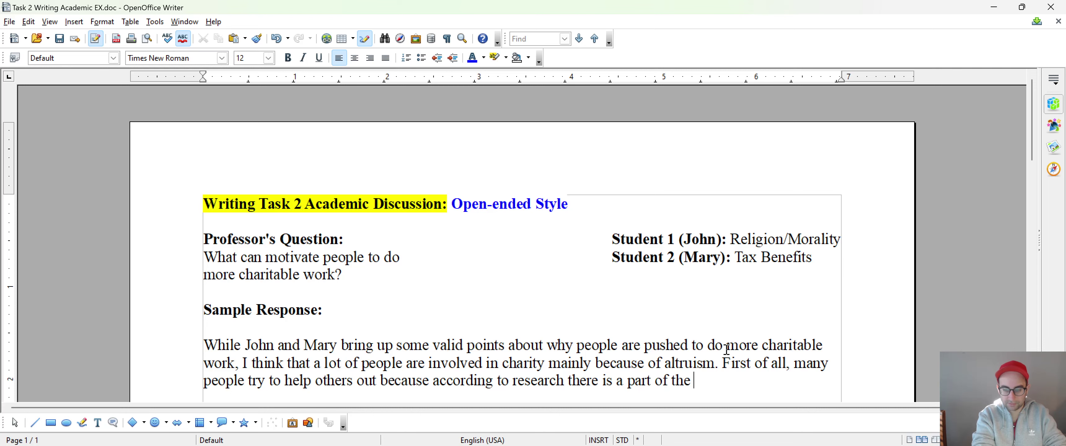
pyautogui.write('brain that ')
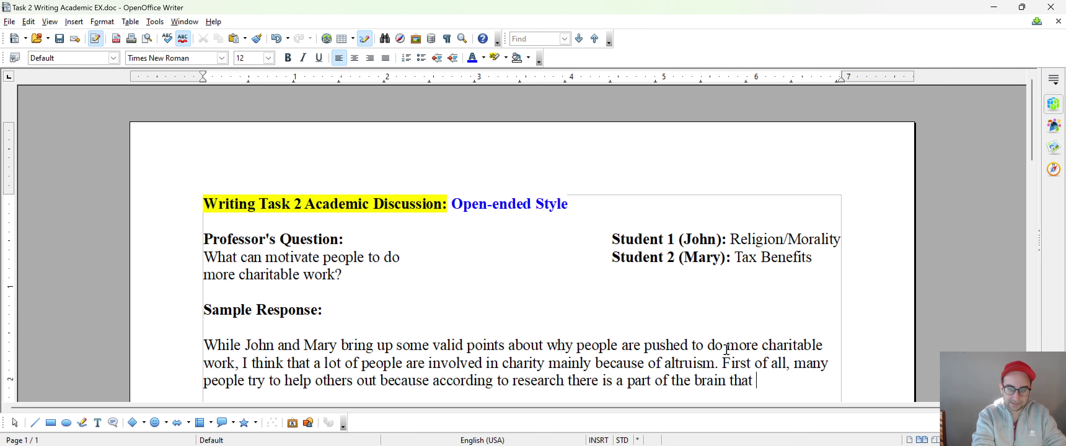
pyautogui.write('becomes stimula')
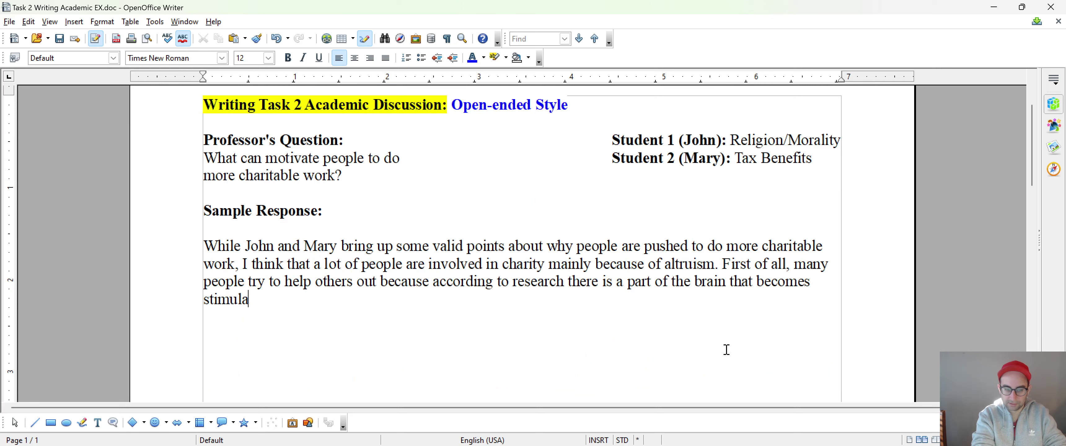
pyautogui.write('ted whenever')
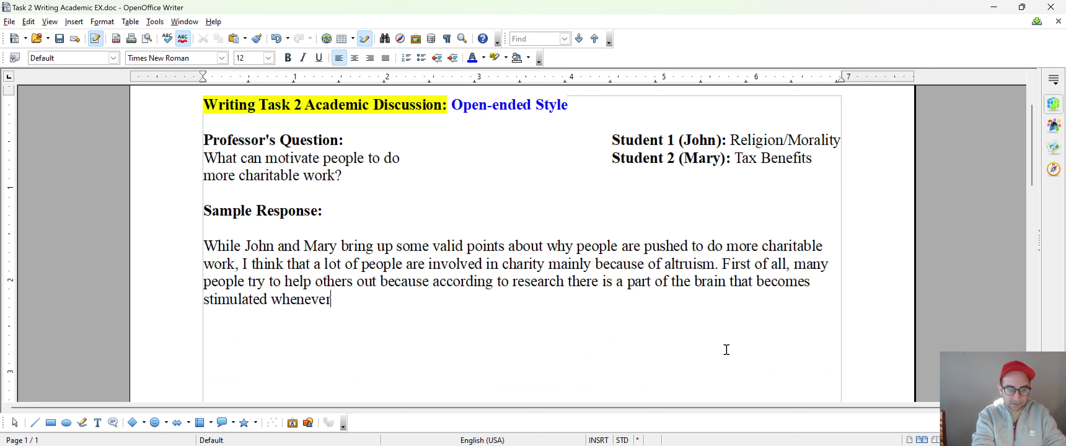
pyautogui.write(' people ar')
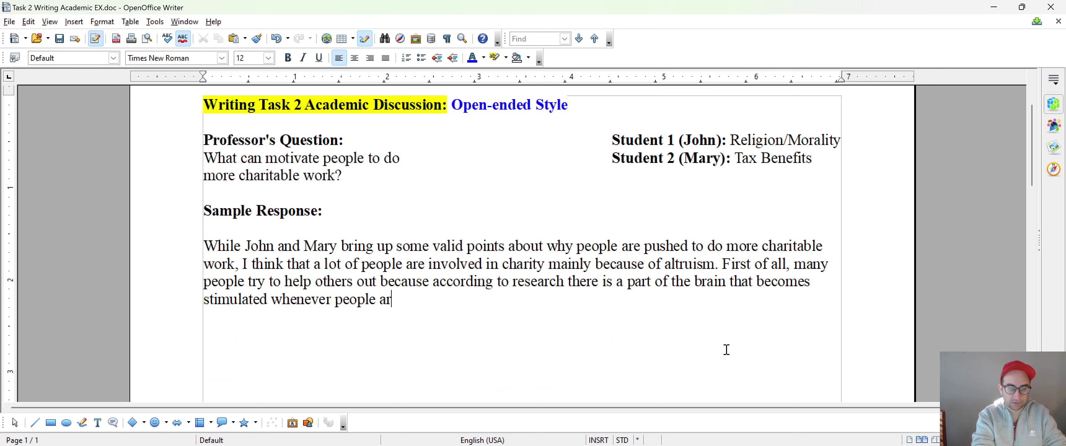
pyautogui.write('e tryi')
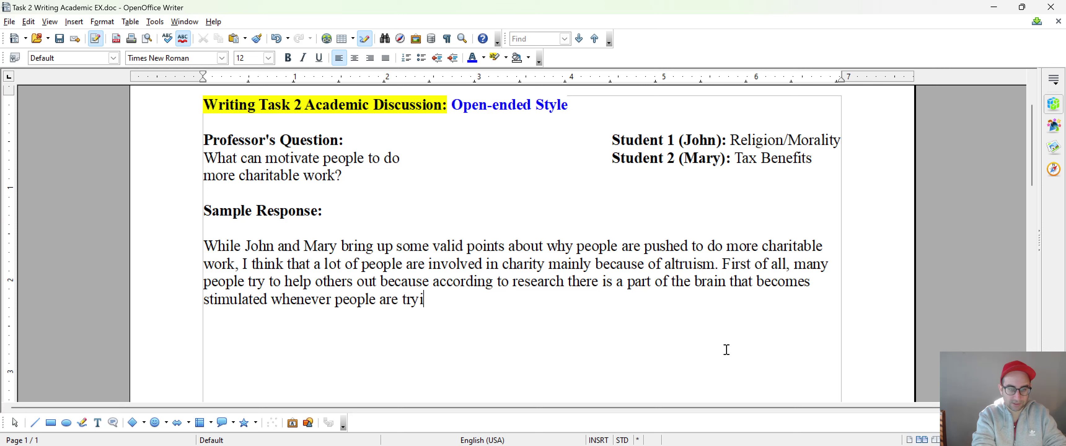
pyautogui.write('ng to support others.')
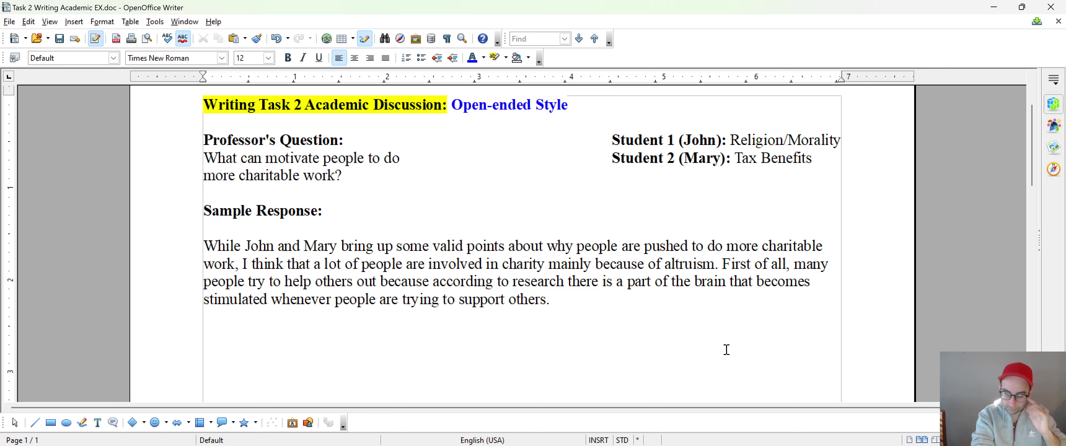
# Start the third sentence of the response with "In fact, according to some recent research, the part".
pyautogui.press('capslock')
pyautogui.press('capslock')
pyautogui.write('In fa')
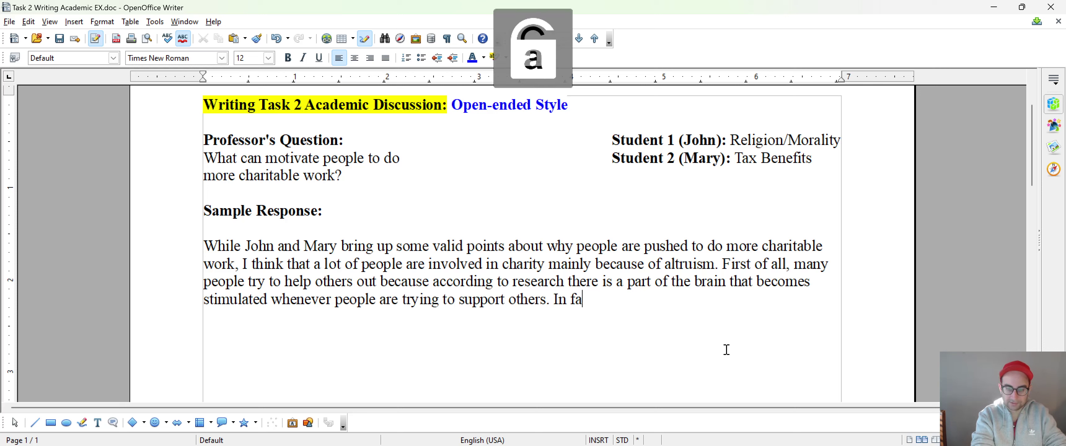
pyautogui.write('ct, accordin')
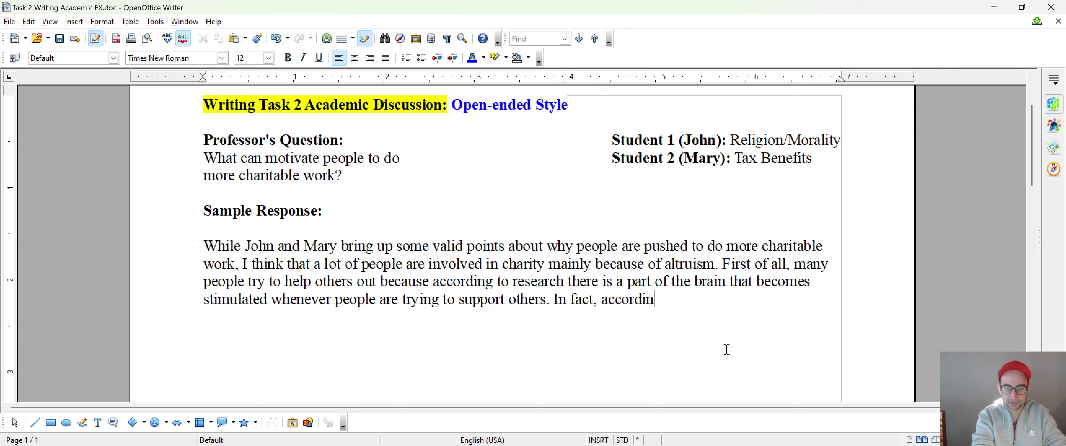
pyautogui.write('g to some recen')
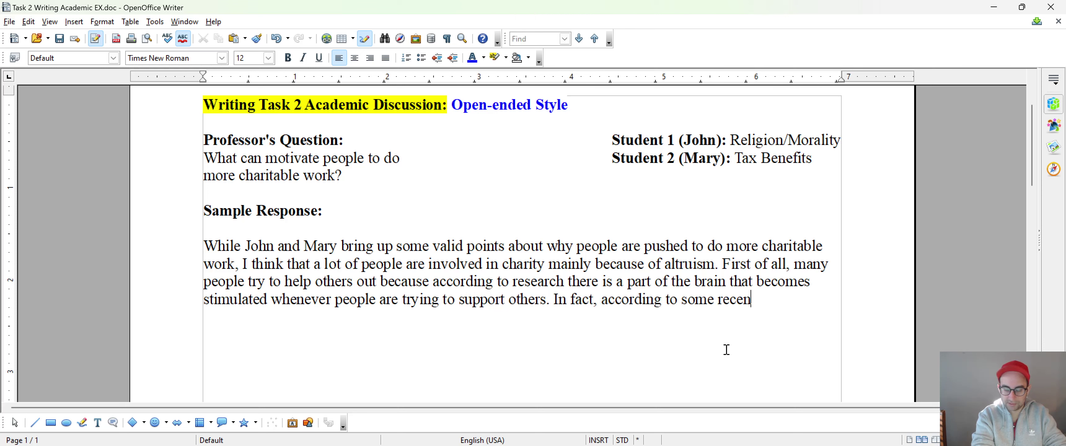
pyautogui.write('t resear')
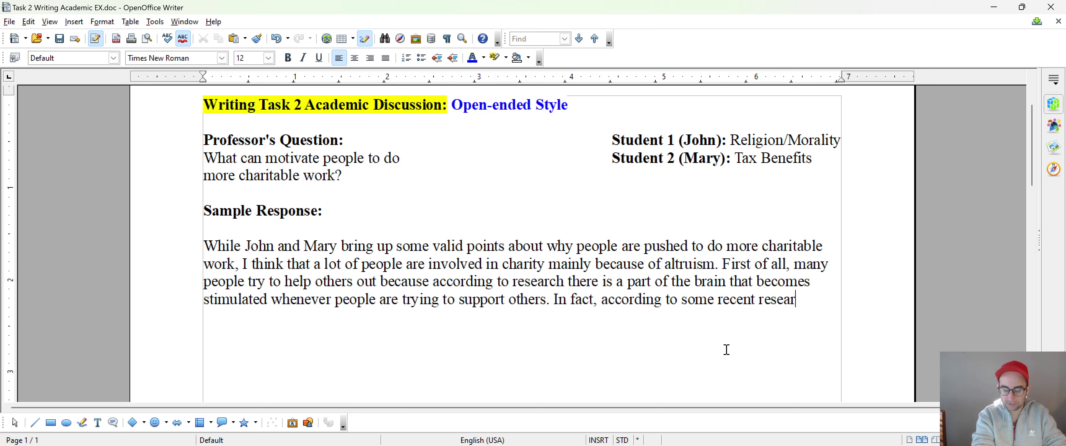
pyautogui.write('ch, the par')
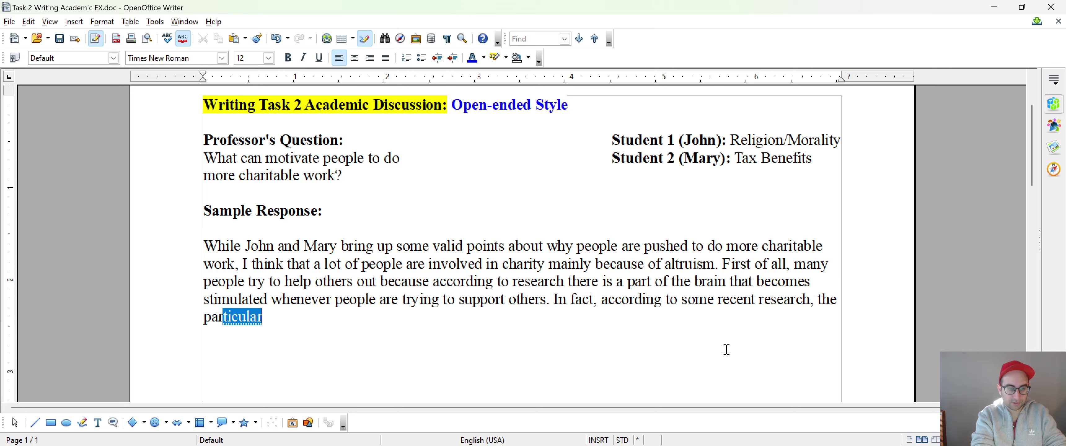
# Complete the sentence with "of the brain that is associated with social bonding is what lights up." and begin another with "As a result".
pyautogui.write('t of the brain that ')
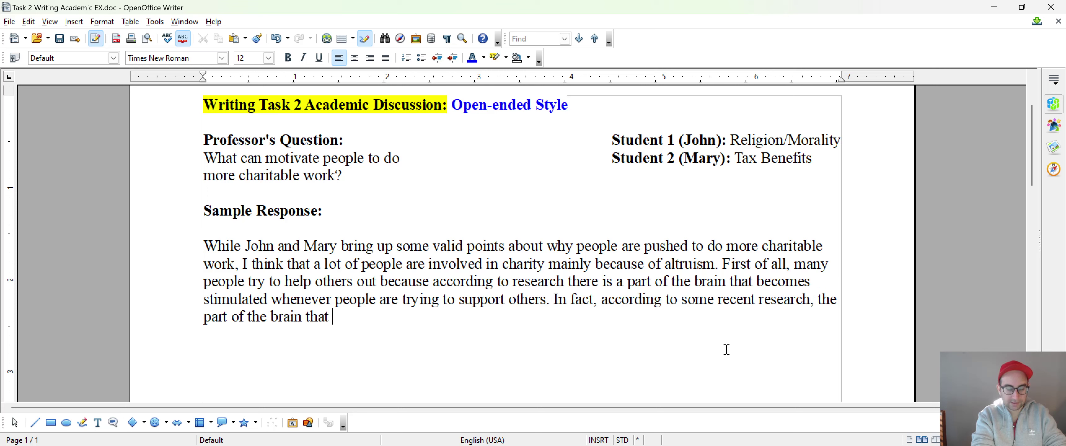
pyautogui.write('is associated wi')
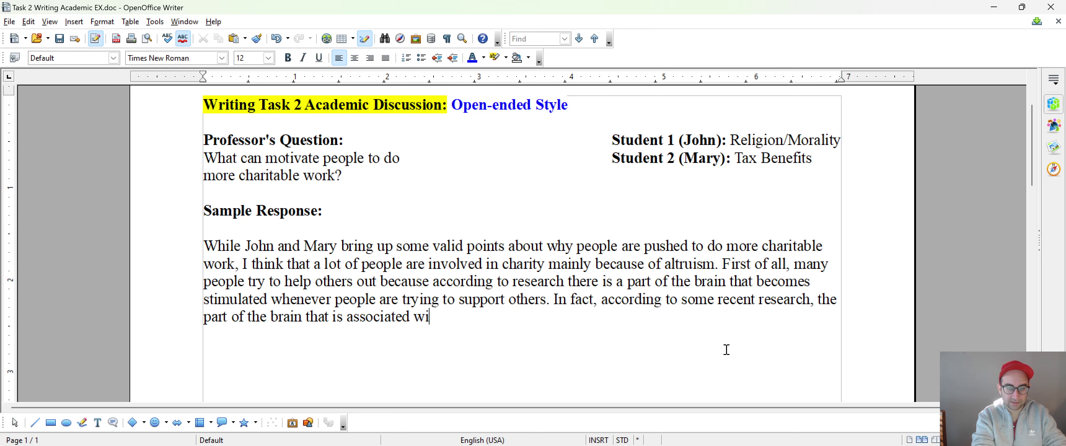
pyautogui.write('th social bonding')
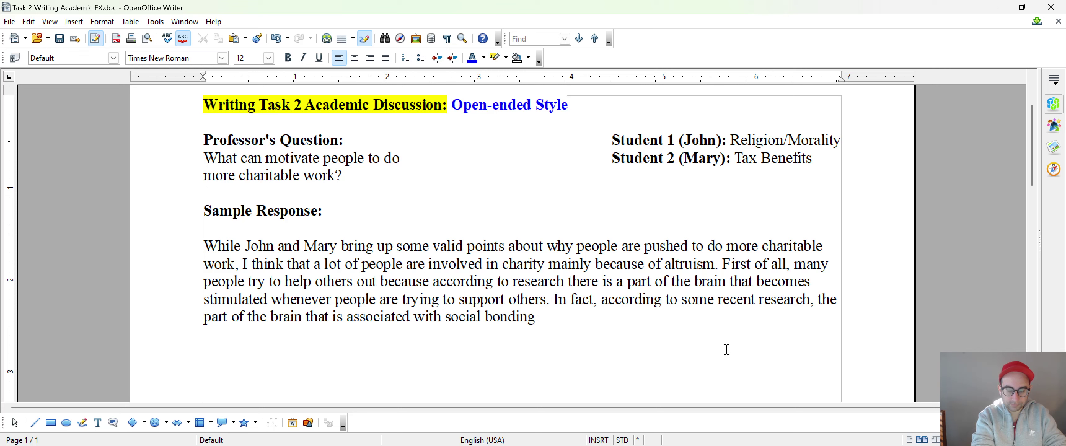
pyautogui.write(' a')
pyautogui.press('BackSpace')
pyautogui.write('is ')
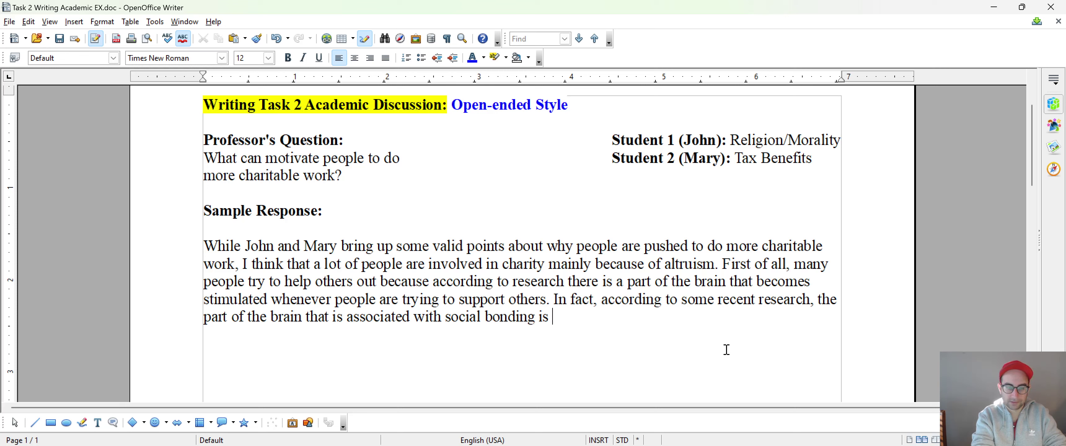
pyautogui.write('what ligh')
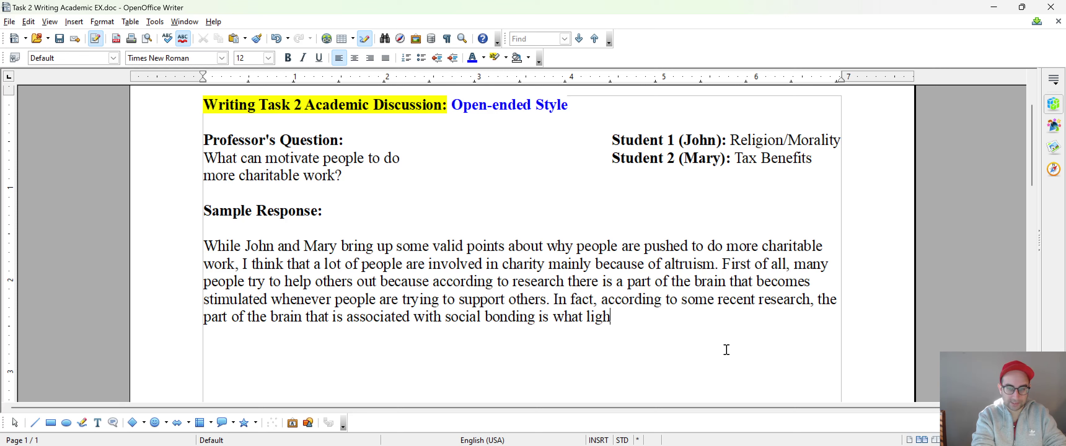
pyautogui.write('ts up. As a result')
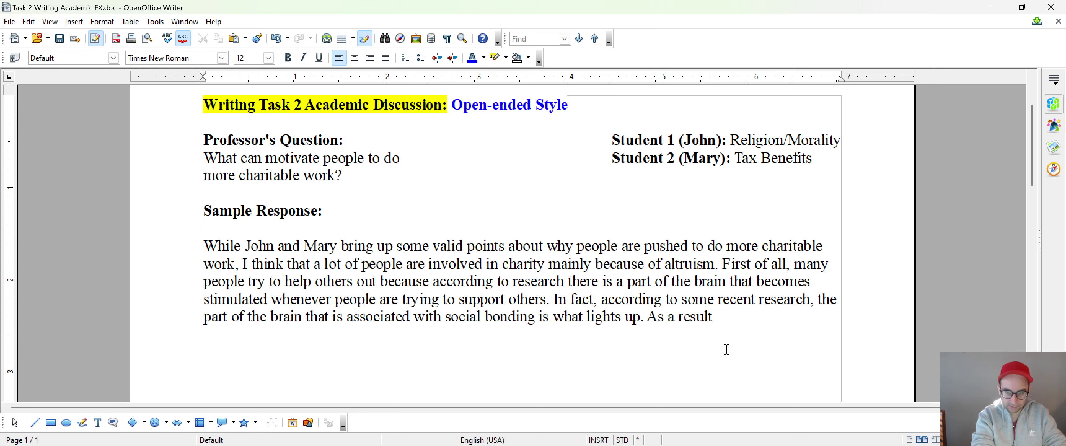
# Finish the "As a result" sentence with ", people who act in altruistic ways are more likely to feel happier and healthier whenever they try to help out others.".
pyautogui.write(', people who ')
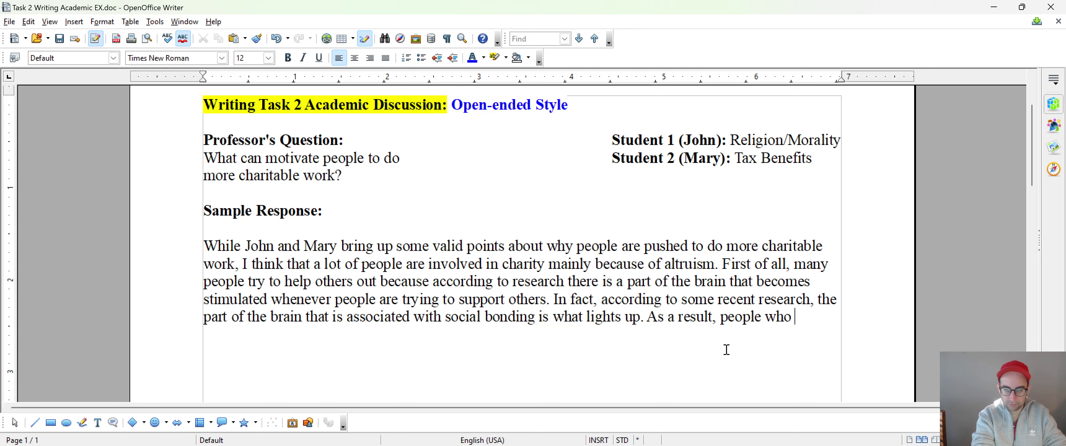
pyautogui.write('act in altruisi')
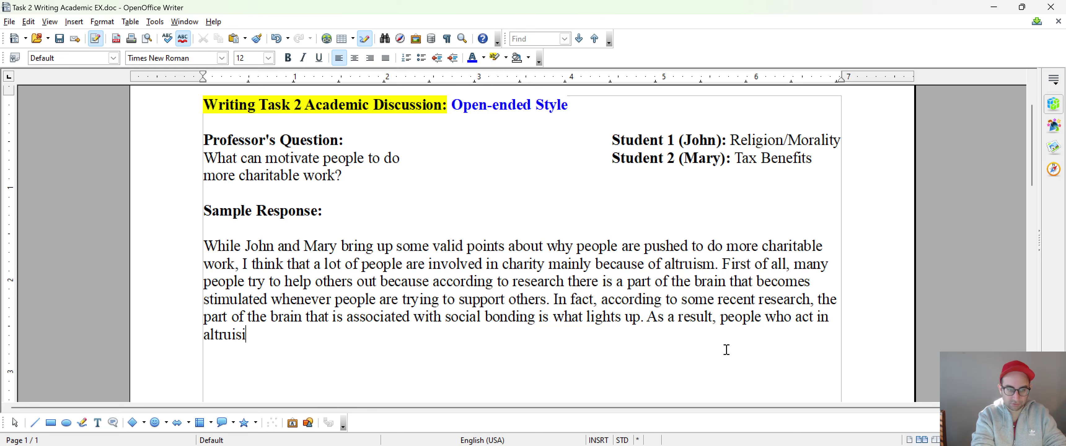
pyautogui.press('BackSpace')
pyautogui.write('tic ways ')
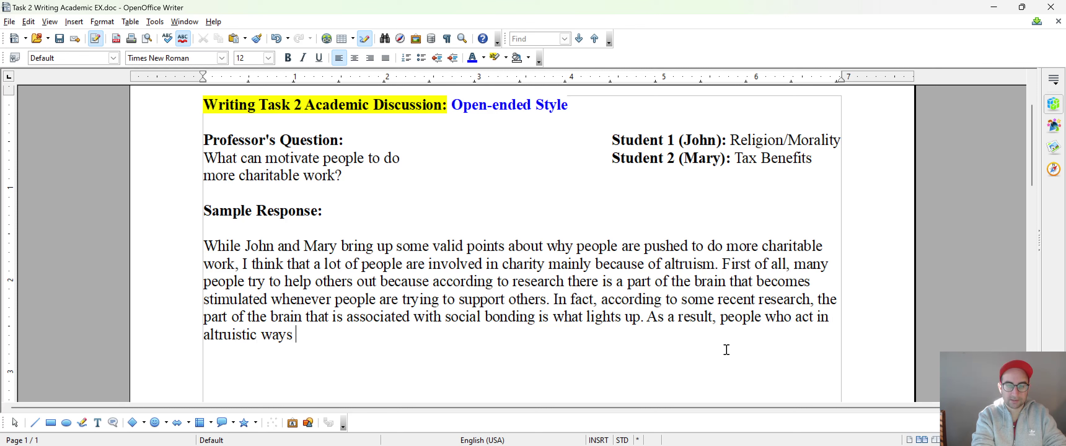
pyautogui.write('are more ')
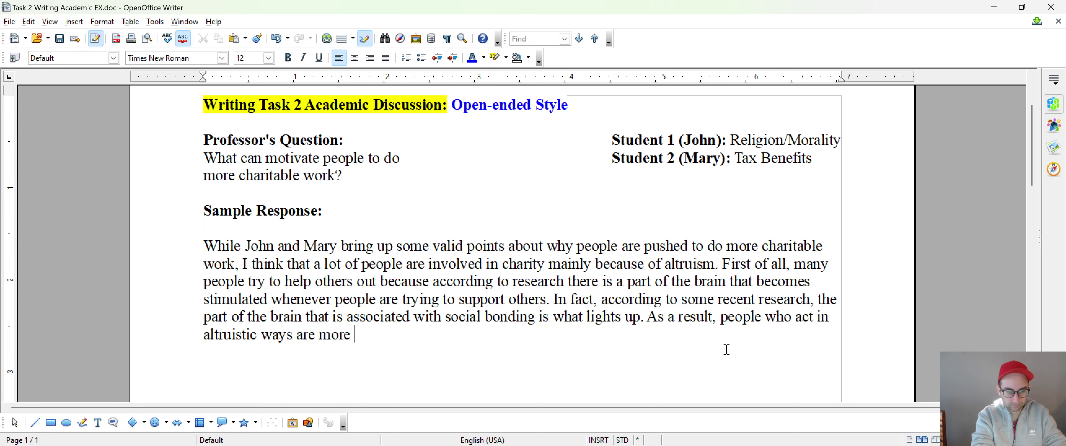
pyautogui.write('likely to feel h')
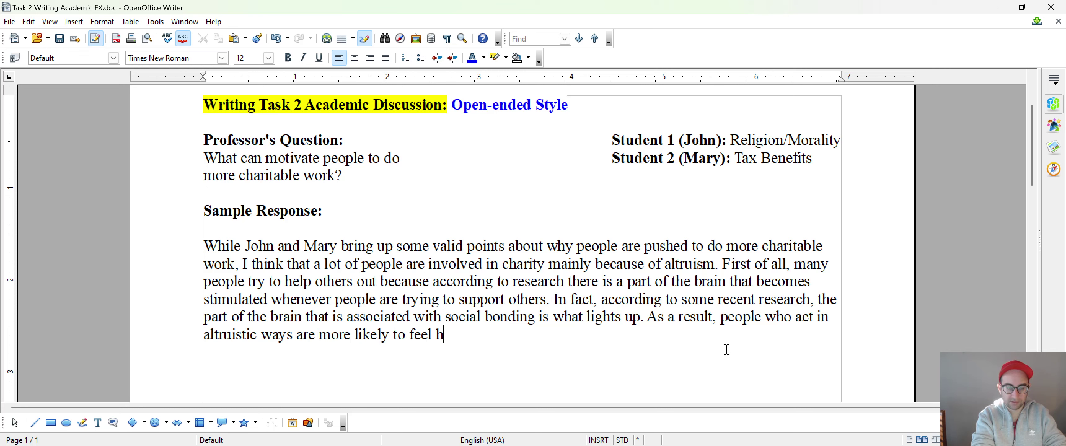
pyautogui.write('appier and healthier whenever')
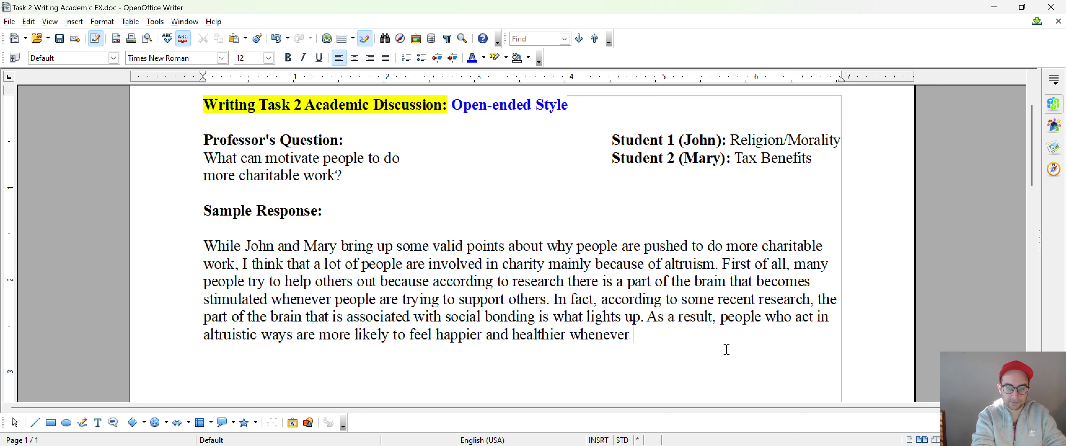
pyautogui.write('they try to help out ')
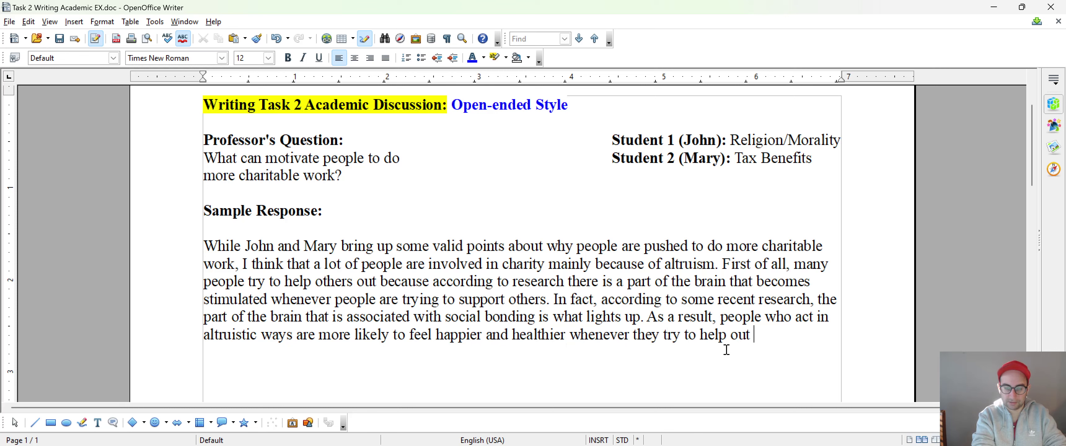
pyautogui.write('others.')
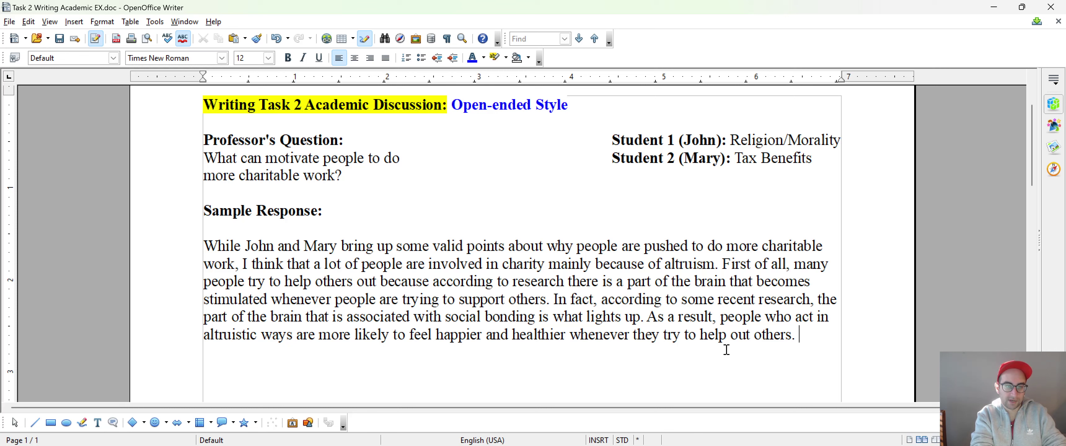
# Start a new sentence in the response with "On top of that, a lot of people are encouraged to get involved".
pyautogui.press('capslock')
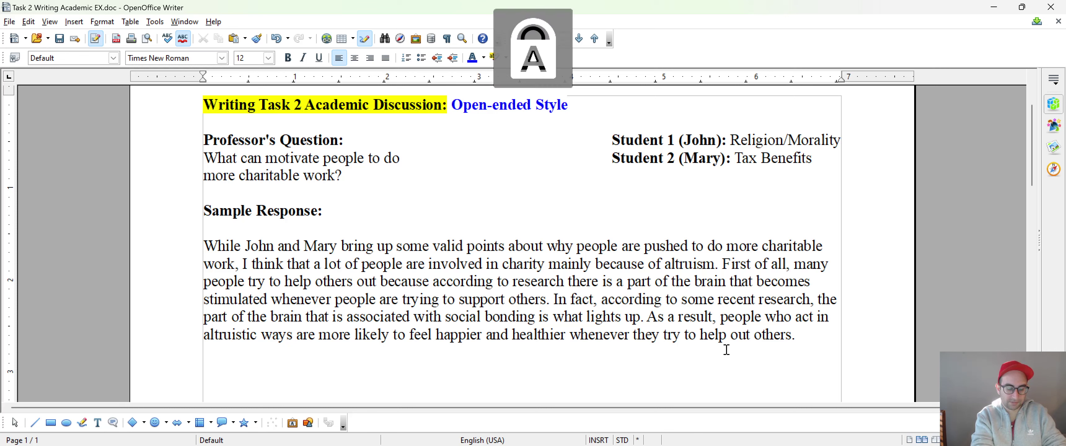
pyautogui.write('On top of that')
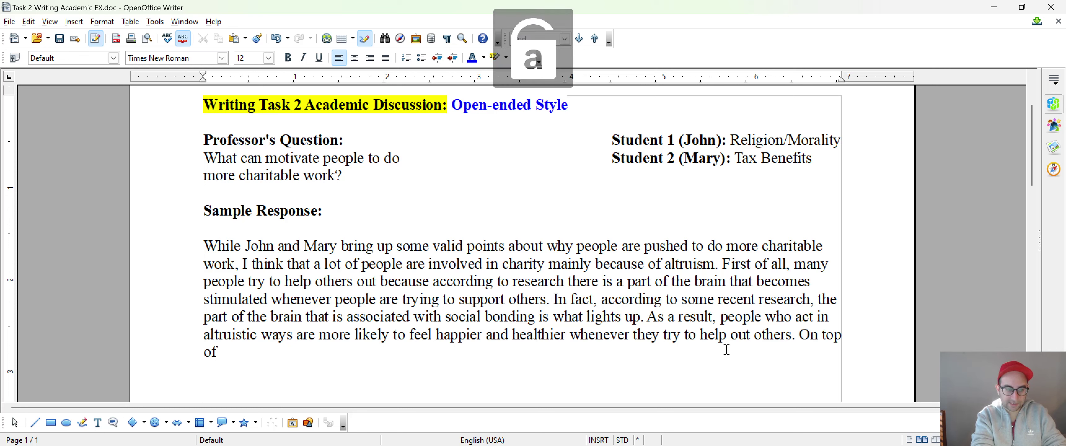
pyautogui.write(', a ')
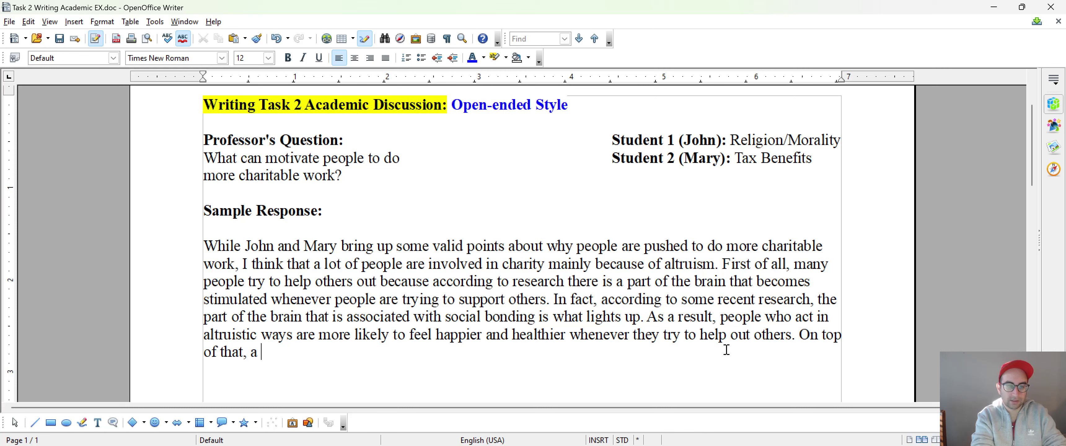
pyautogui.write('lot of people are encouratge')
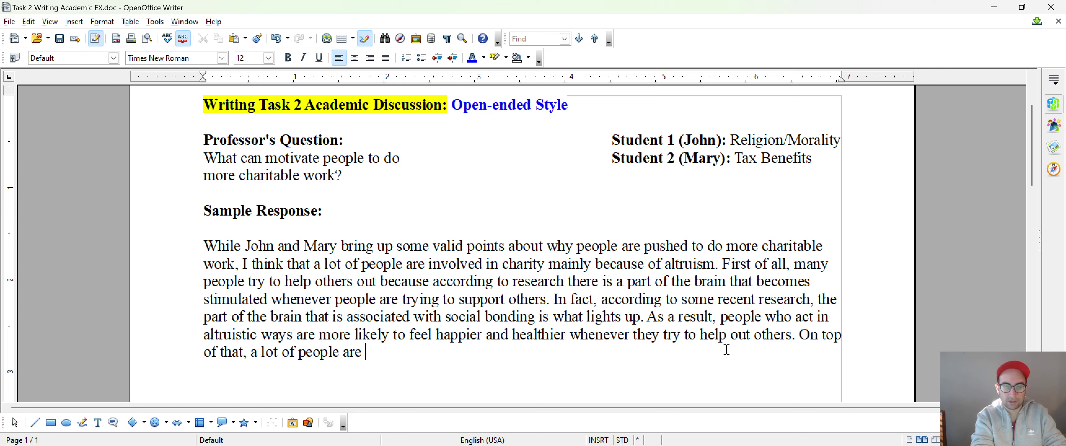
pyautogui.press('BackSpace')
pyautogui.write('ge')
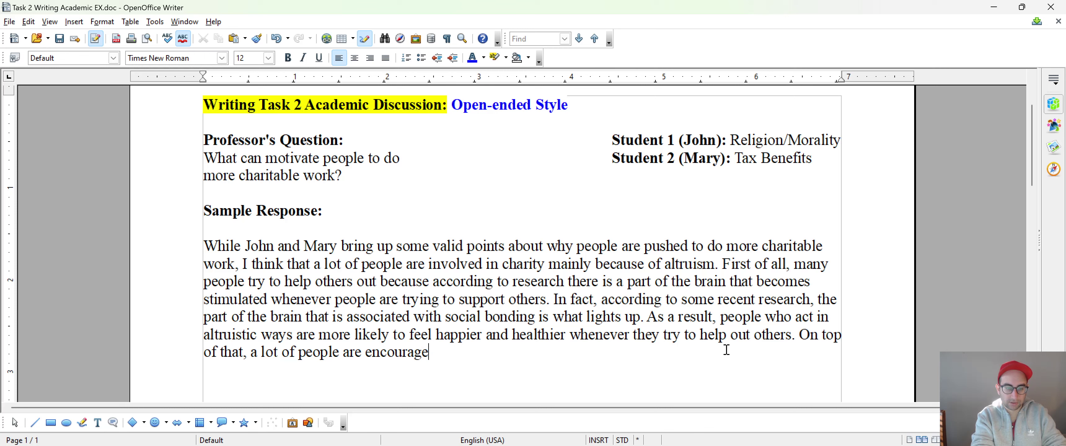
pyautogui.write('d to get involved')
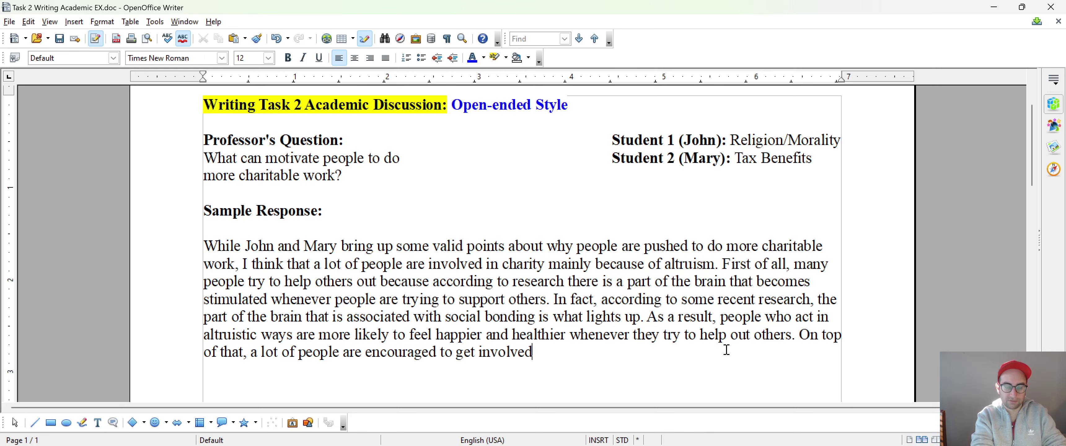
# Finish the "On top of that" sentence with "in charitable acts since they feel a positive energy.".
pyautogui.write(' in char')
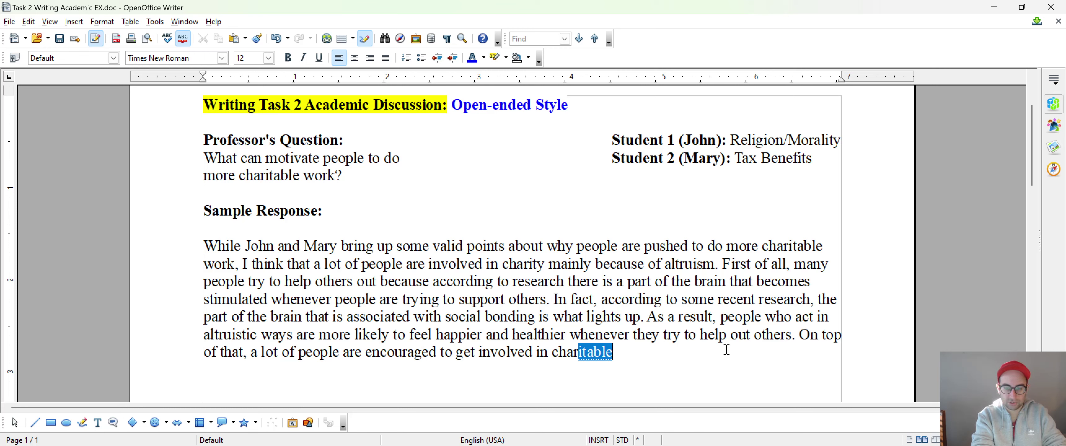
pyautogui.write('itable acts')
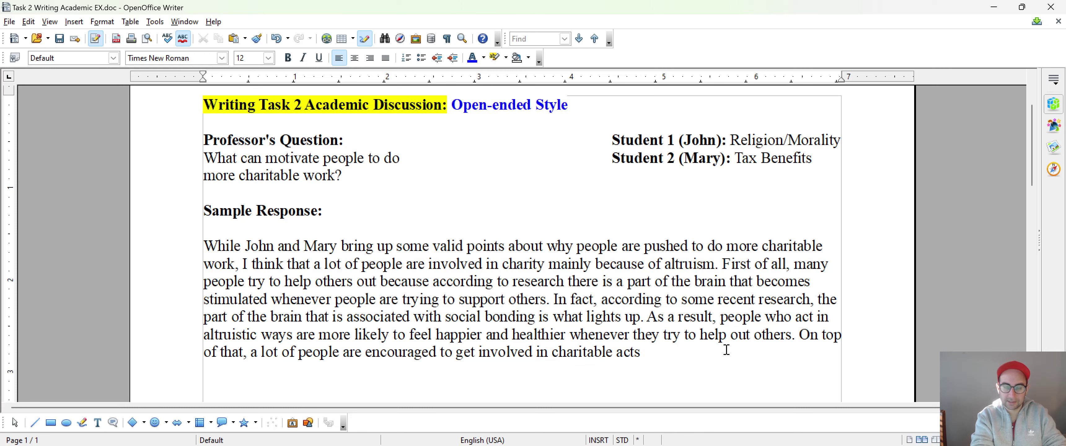
pyautogui.write(' since ')
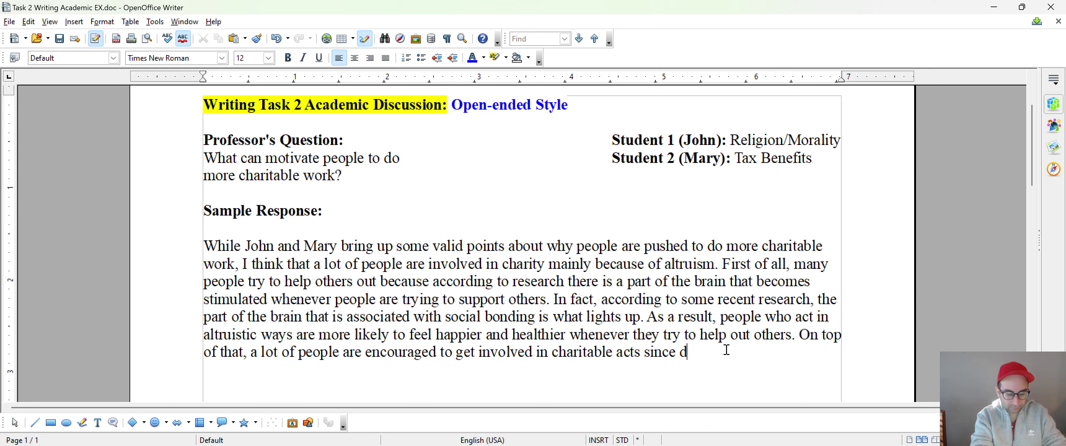
pyautogui.write('they feel')
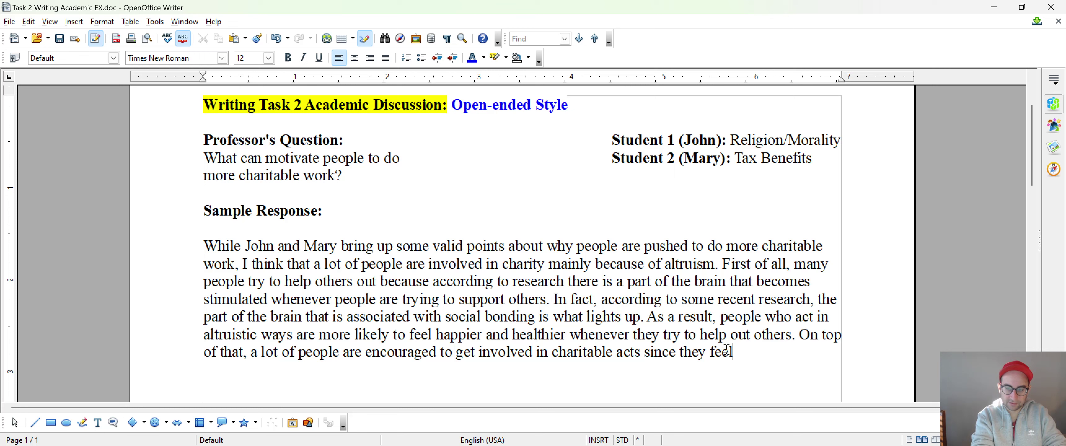
pyautogui.write(' a positive energy.')
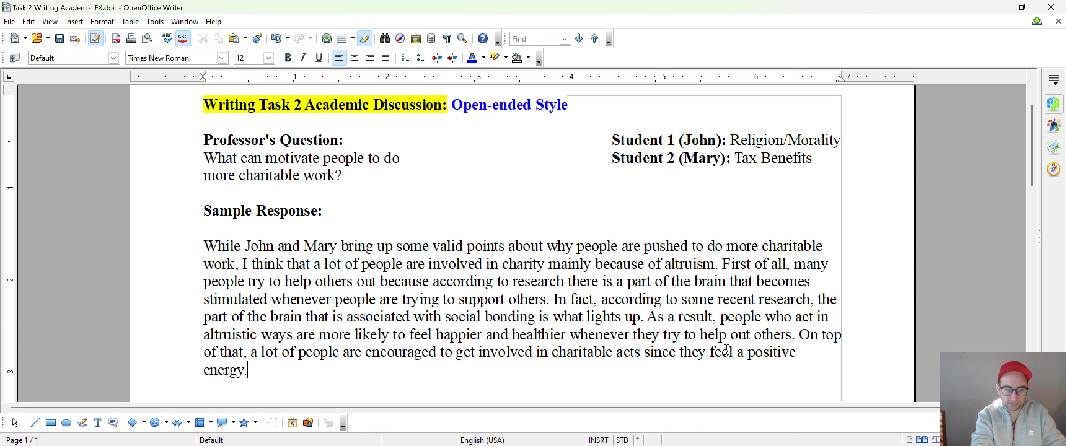
# Begin an example sentence after "positive energy." with "For instance, I remember one time".
pyautogui.press('capslock')
pyautogui.write('F')
pyautogui.press('capslock')
pyautogui.write('or instance')
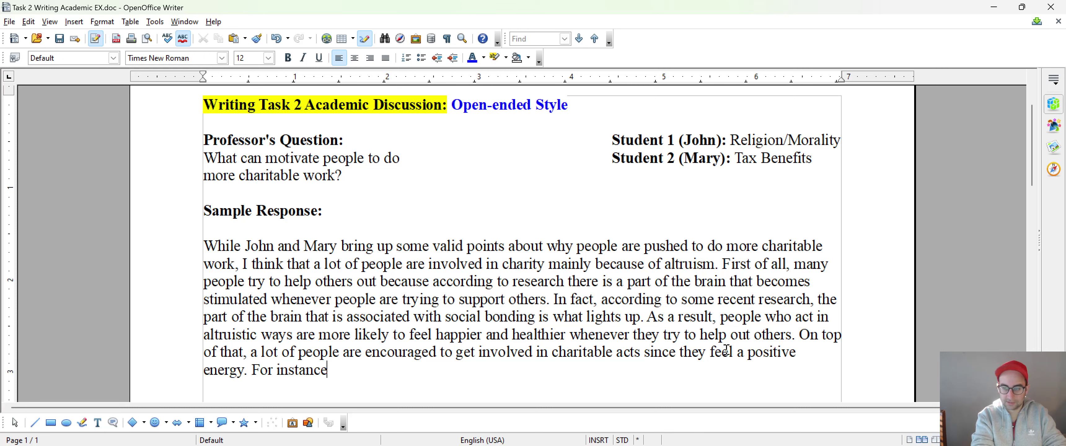
pyautogui.write(',')
pyautogui.press('capslock')
pyautogui.write('I')
pyautogui.press('capslock')
pyautogui.write('remember o')
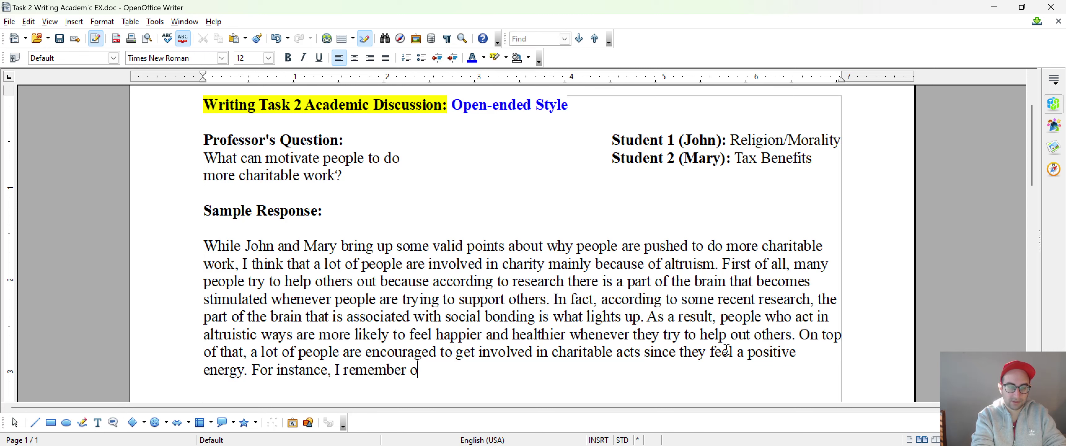
pyautogui.write('ne time')
# Complete the "For instance" sentence with "I decided to volunteer at a homeless shelter and help feed the needy.".
pyautogui.press('capslock')
pyautogui.write('I')
pyautogui.press('capslock')
pyautogui.write('decided to ')
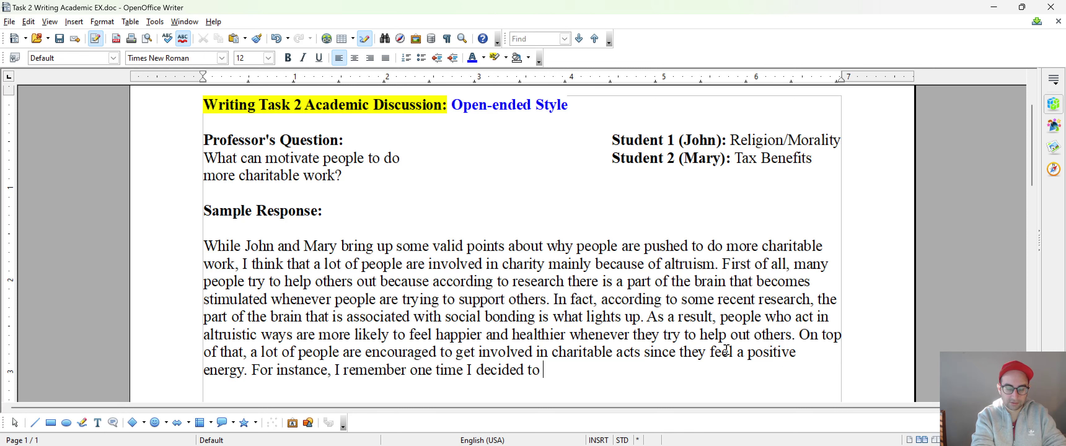
pyautogui.write('volunteer a')
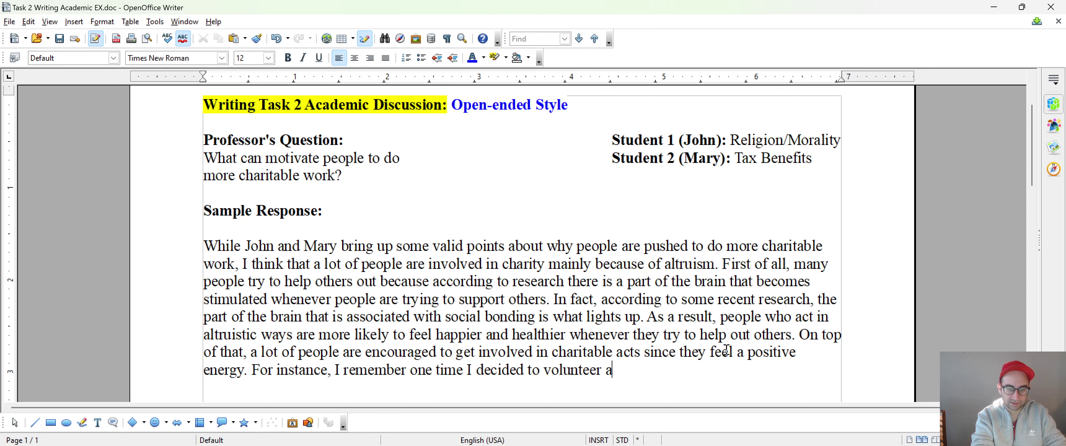
pyautogui.write('t a homeless s')
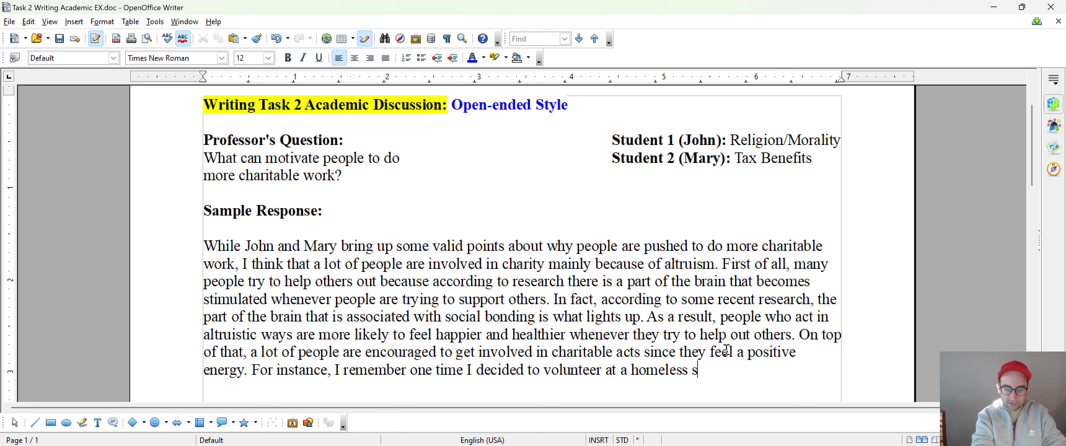
pyautogui.write('helter and help fee')
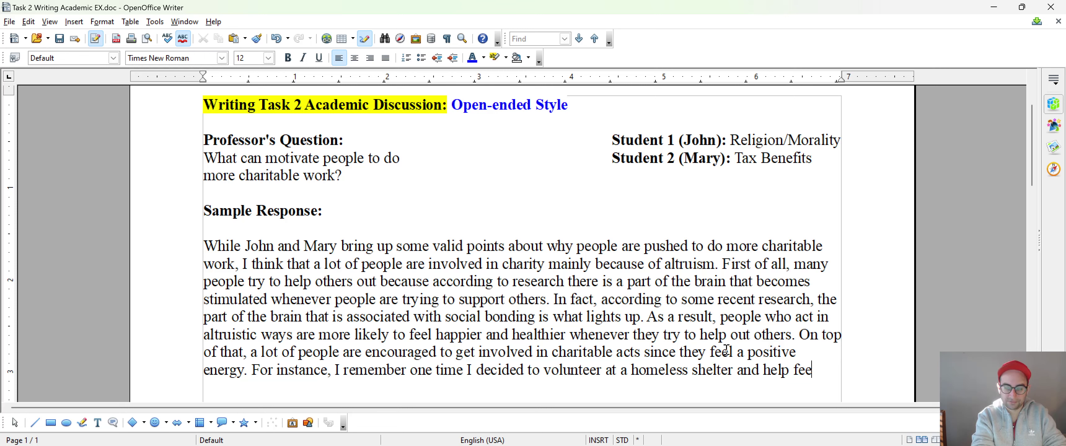
pyautogui.write('d the needy.')
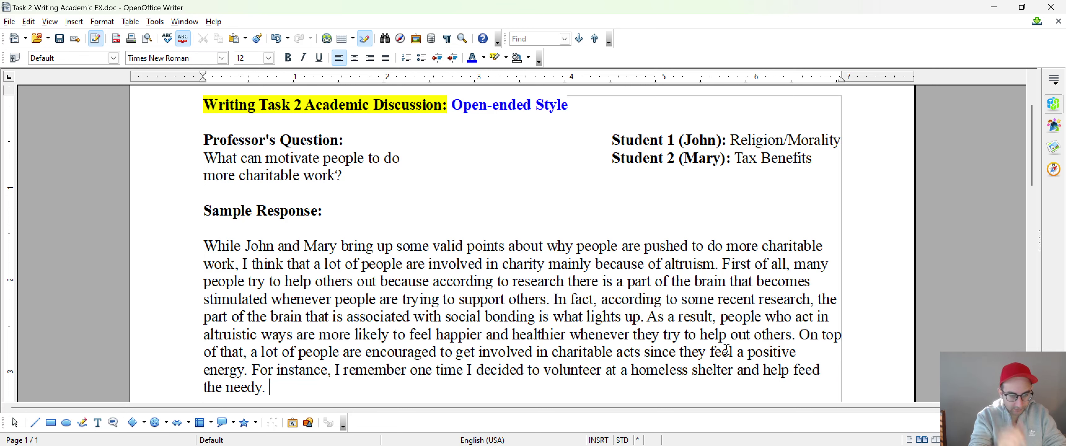
pyautogui.press('capslock')
pyautogui.press('BackSpace')
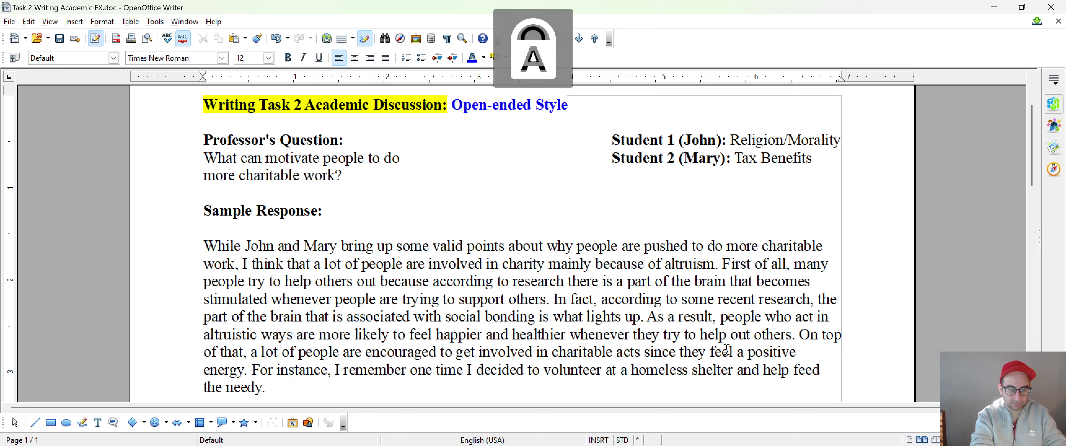
pyautogui.press('capslock')
pyautogui.write('Therefore,')
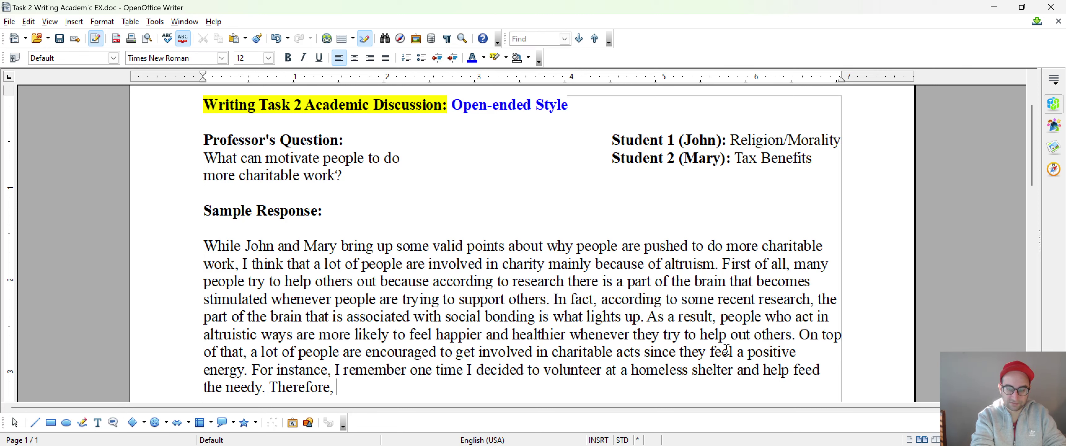
pyautogui.press('BackSpace')
pyautogui.press('BackSpace')
pyautogui.press('BackSpace')
pyautogui.press('BackSpace')
pyautogui.press('BackSpace')
pyautogui.press('BackSpace')
pyautogui.press('BackSpace')
pyautogui.press('BackSpace')
pyautogui.press('BackSpace')
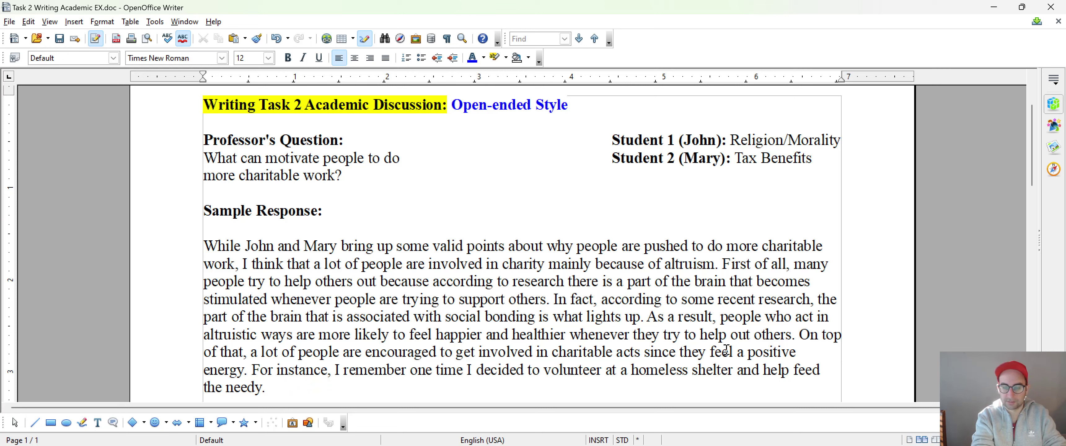
# Start the sentence following "the needy." with "At the time, I was pouring soup for".
pyautogui.press('capslock')
pyautogui.press('capslock')
pyautogui.press('capslock')
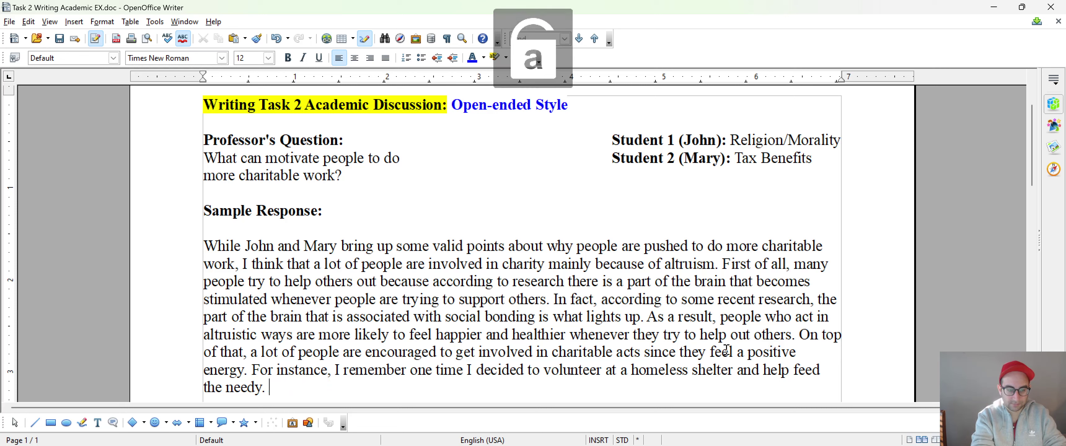
pyautogui.write('A')
pyautogui.press('capslock')
pyautogui.write('t the tim')
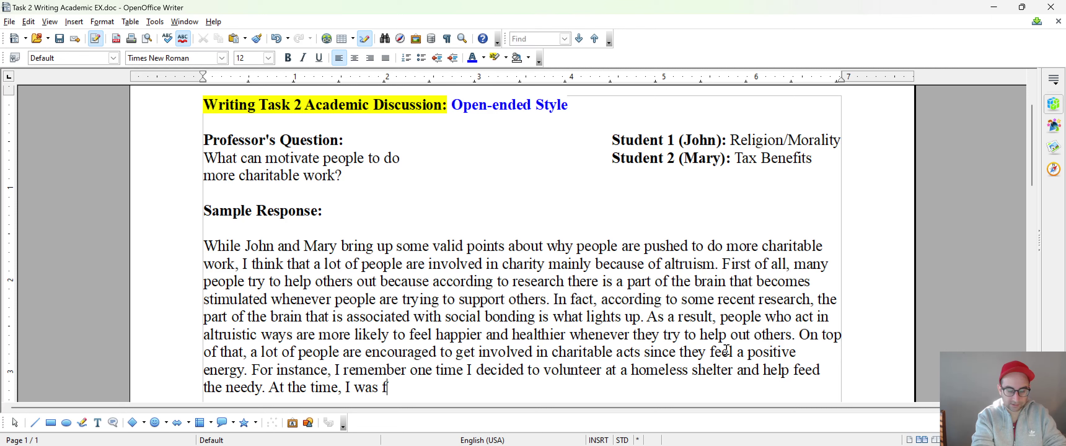
pyautogui.write('e, I was he')
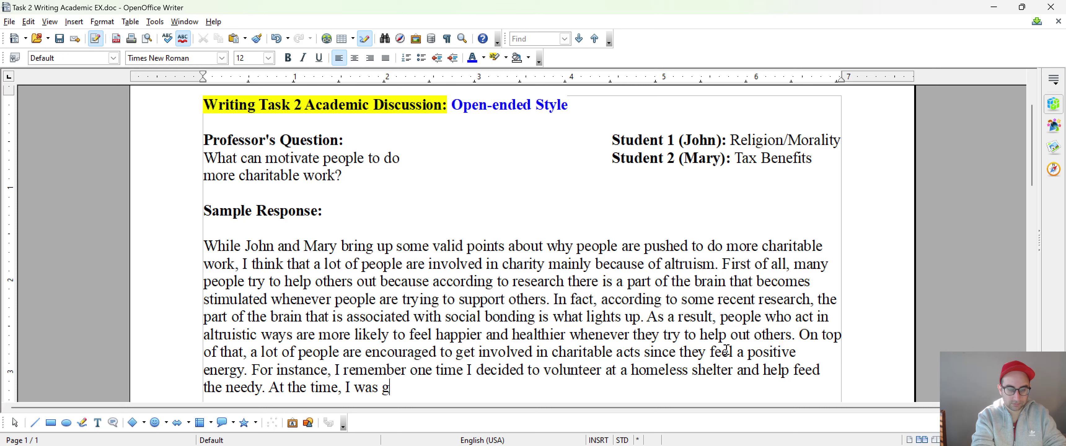
pyautogui.write('ng soup for')
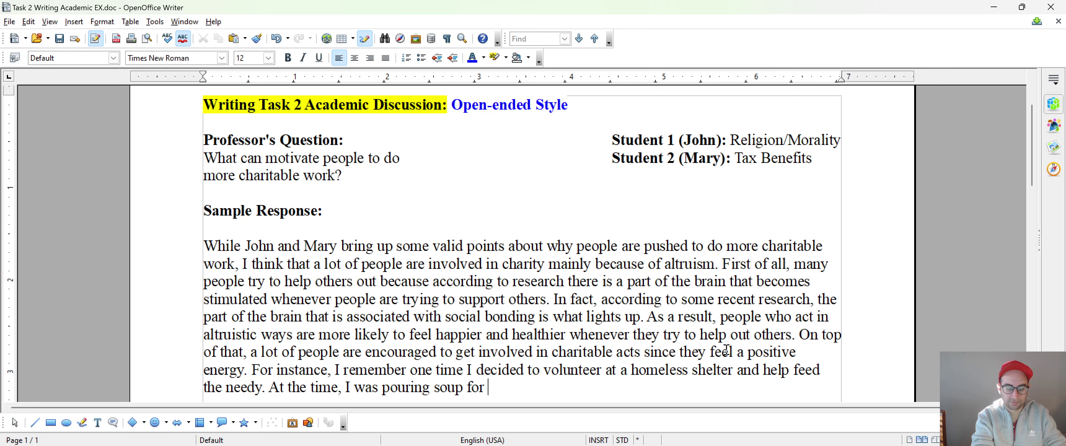
# Finish the "At the time" sentence with "the homeless in a nearby homeless shelter in my city.".
pyautogui.write(' the home')
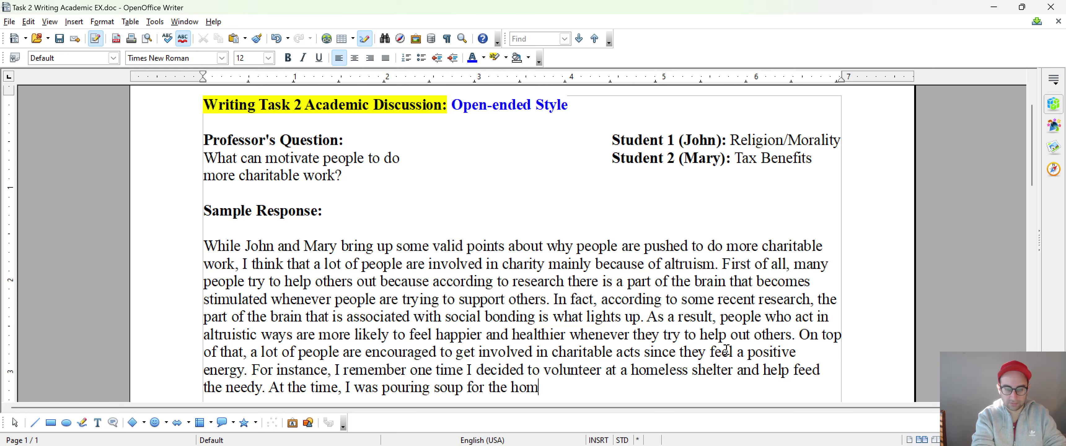
pyautogui.press('BackSpace')
pyautogui.press('BackSpace')
pyautogui.press('BackSpace')
pyautogui.press('BackSpace')
pyautogui.write('he homeless ina')
pyautogui.press('BackSpace')
pyautogui.press('BackSpace')
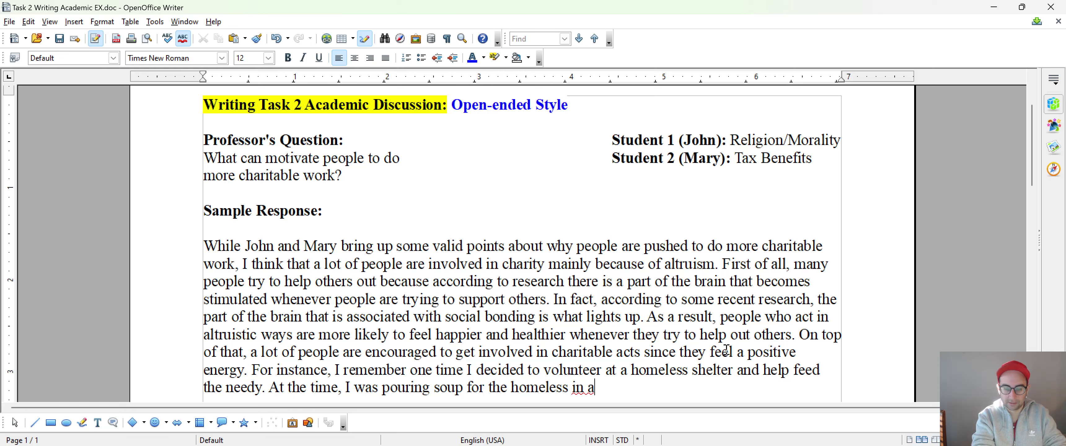
pyautogui.write('a nearby homeles')
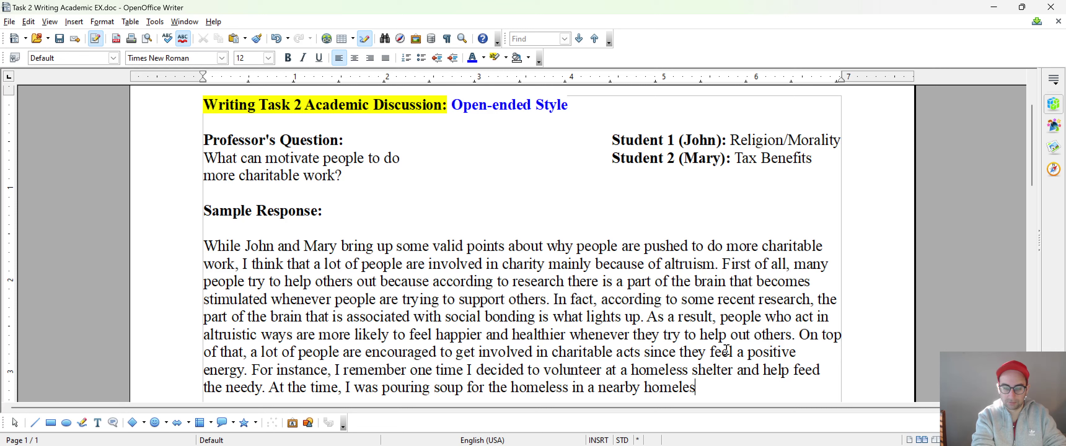
pyautogui.write('s shelter in my city.')
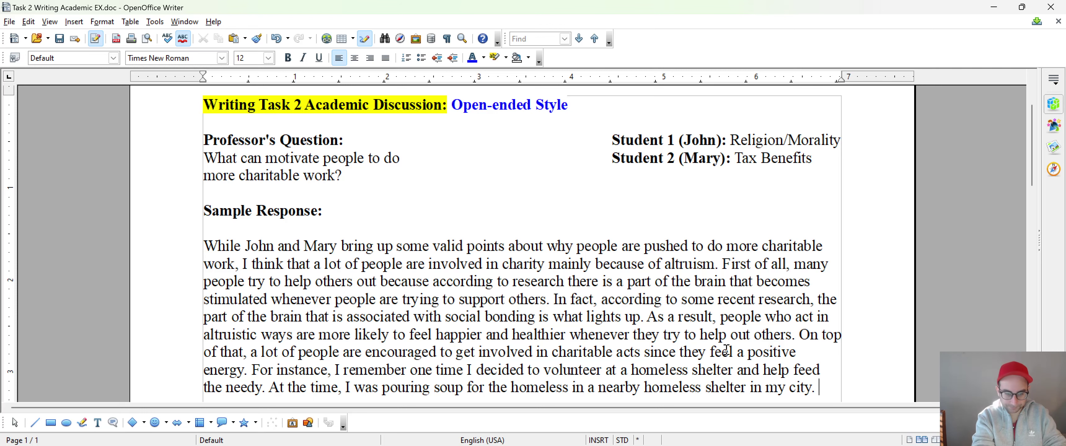
# Begin another sentence at the end of the response with "Therefore, I felt".
pyautogui.press('capslock')
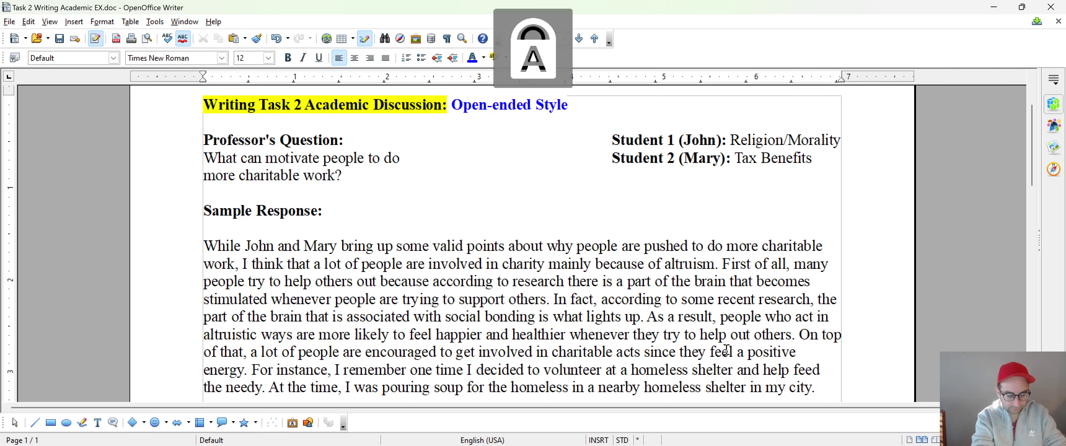
pyautogui.write('T')
pyautogui.press('capslock')
pyautogui.write('herefore,')
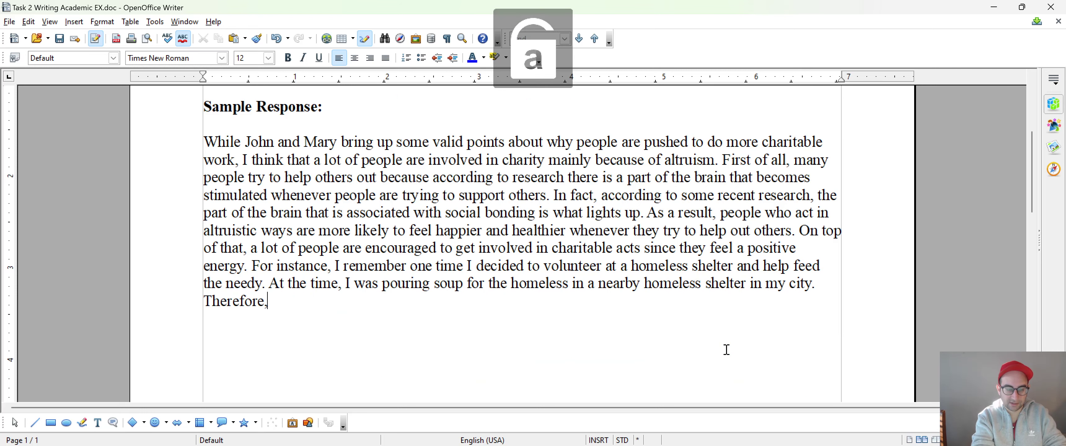
pyautogui.scroll(1, 991, 317)
pyautogui.press('capslock')
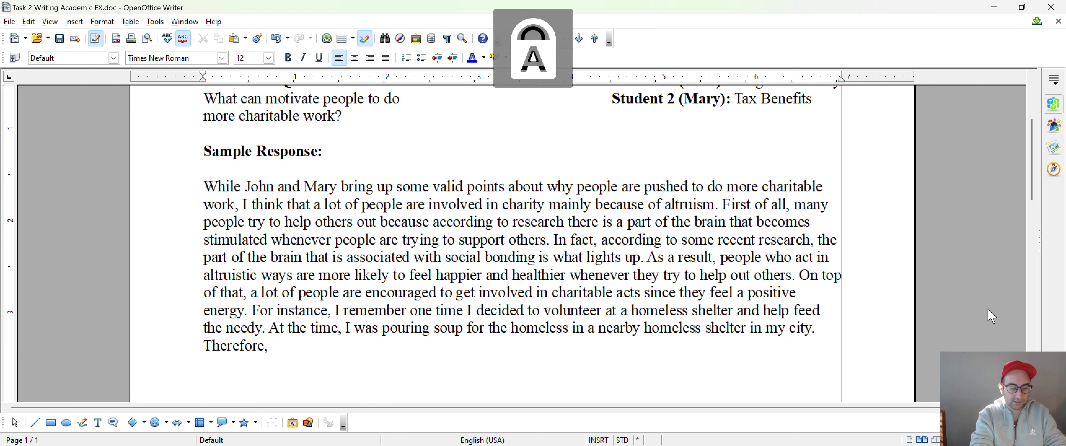
pyautogui.write('I')
pyautogui.press('capslock')
pyautogui.write('felt ')
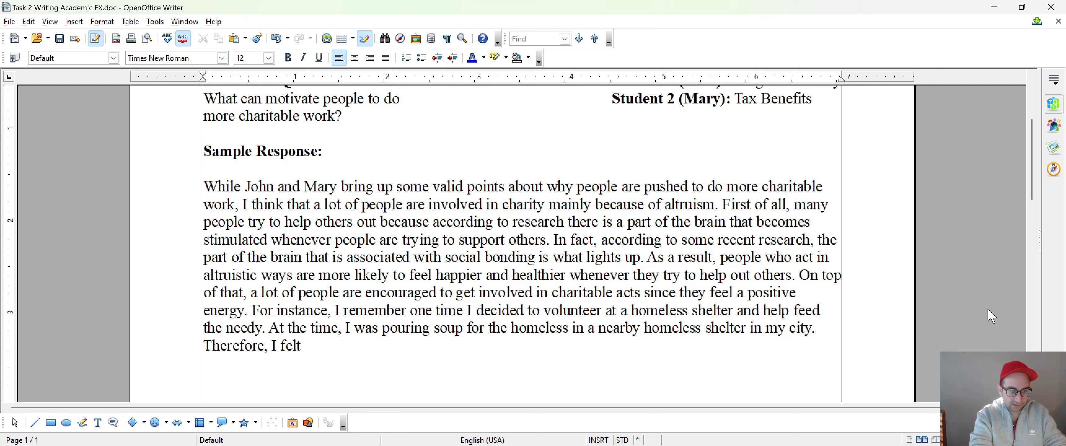
# Finish the "Therefore, I felt" sentence with "really different anytime I was trying to help them".
pyautogui.write('really dif')
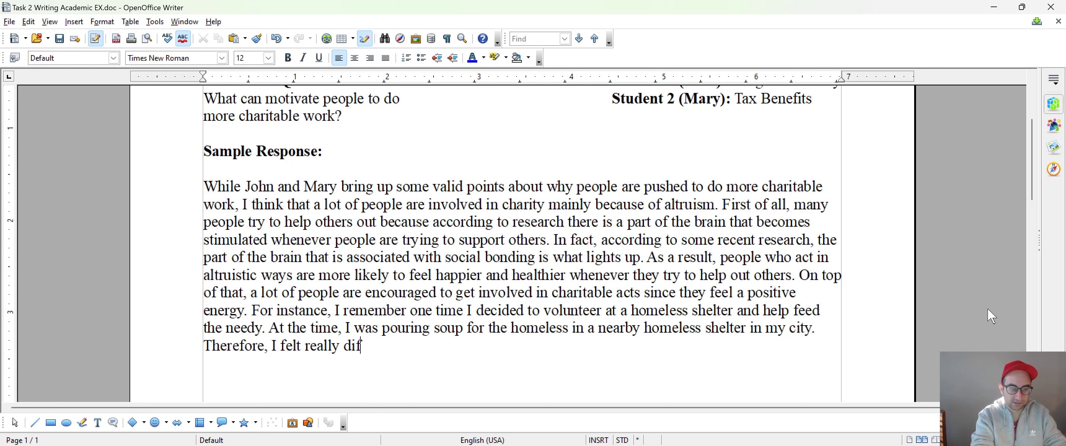
pyautogui.press('BackSpace')
pyautogui.press('BackSpace')
pyautogui.press('BackSpace')
pyautogui.write('y different anyt')
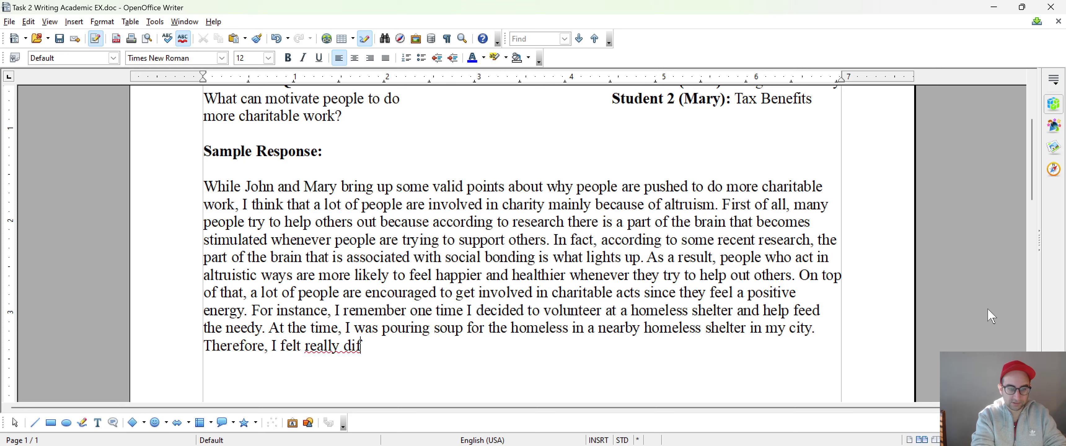
pyautogui.write('ime I was ')
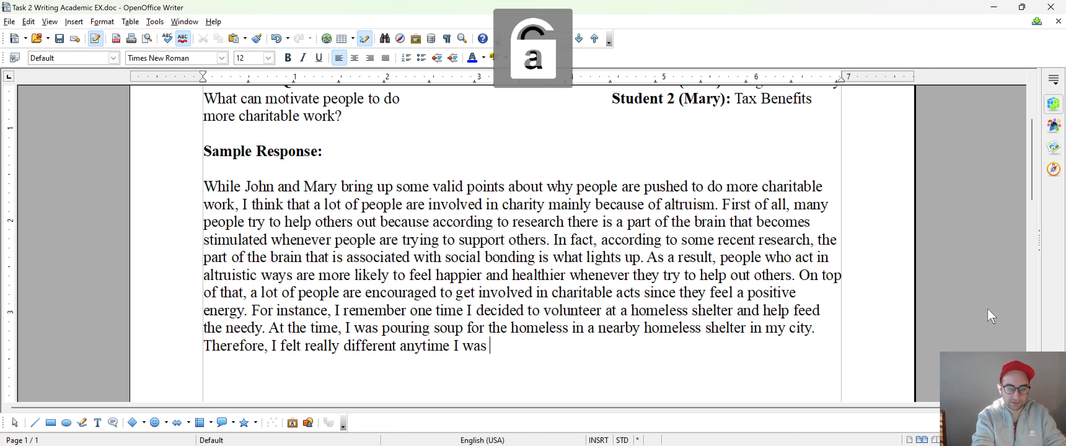
pyautogui.write('trying to help them')
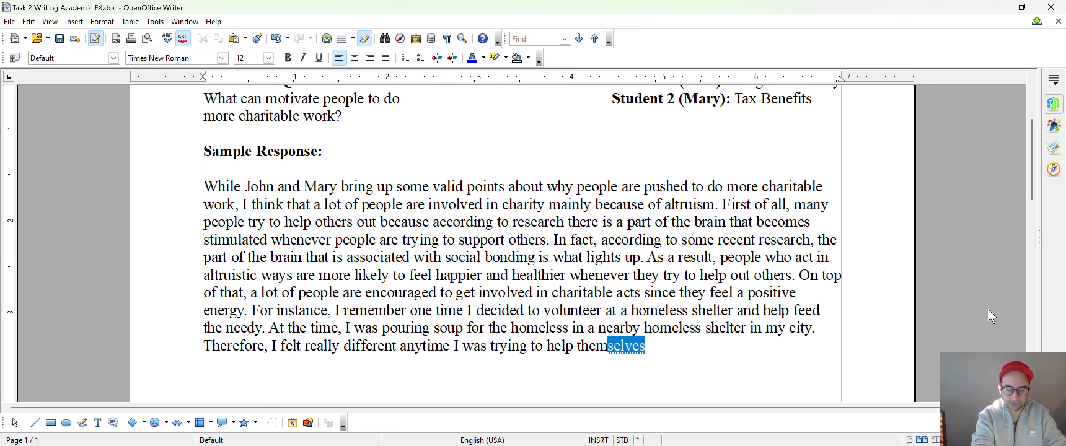
# End that sentence with a period and add "It felt like some kind of positive or warm energy entered my body.".
pyautogui.write('. I')
pyautogui.press('capslock')
pyautogui.write('T')
pyautogui.press('capslock')
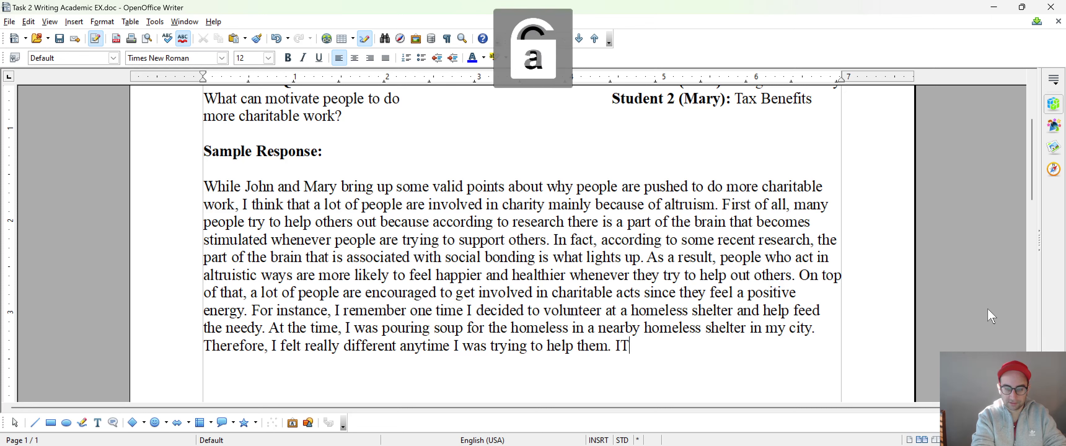
pyautogui.press('BackSpace')
pyautogui.write('t felt like some kind of energy')
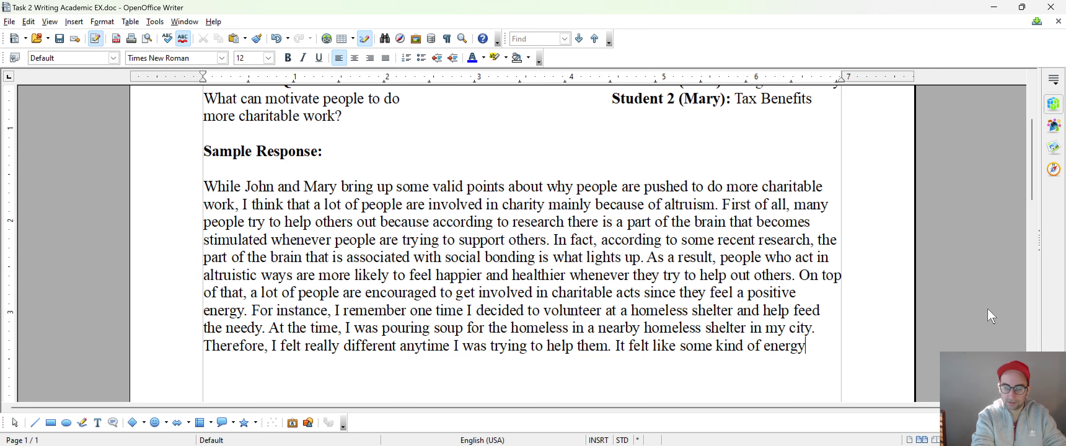
pyautogui.press('BackSpace')
pyautogui.press('BackSpace')
pyautogui.press('BackSpace')
pyautogui.press('BackSpace')
pyautogui.press('BackSpace')
pyautogui.press('BackSpace')
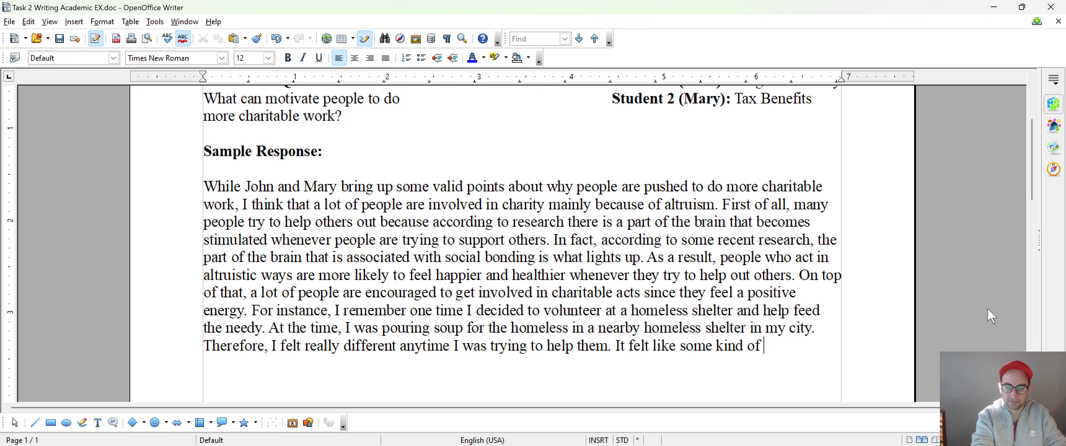
pyautogui.write('positive or warm en')
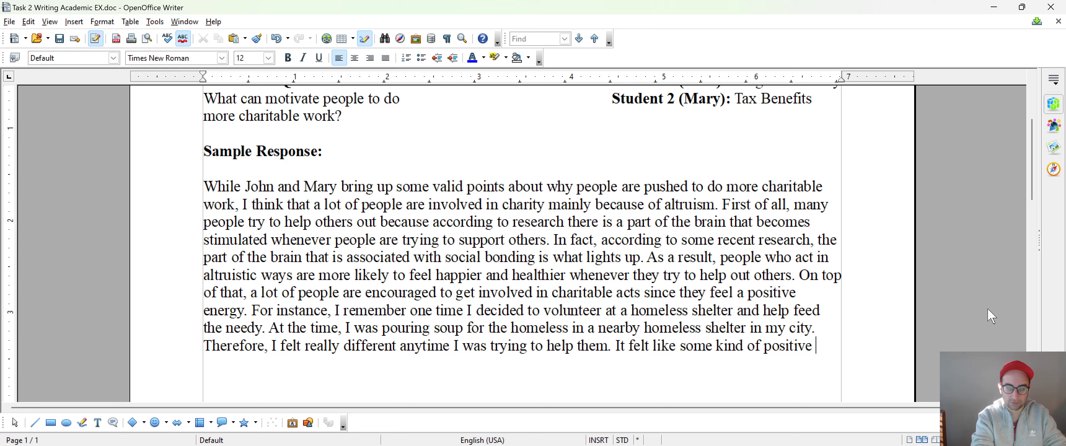
pyautogui.write('ergy enter')
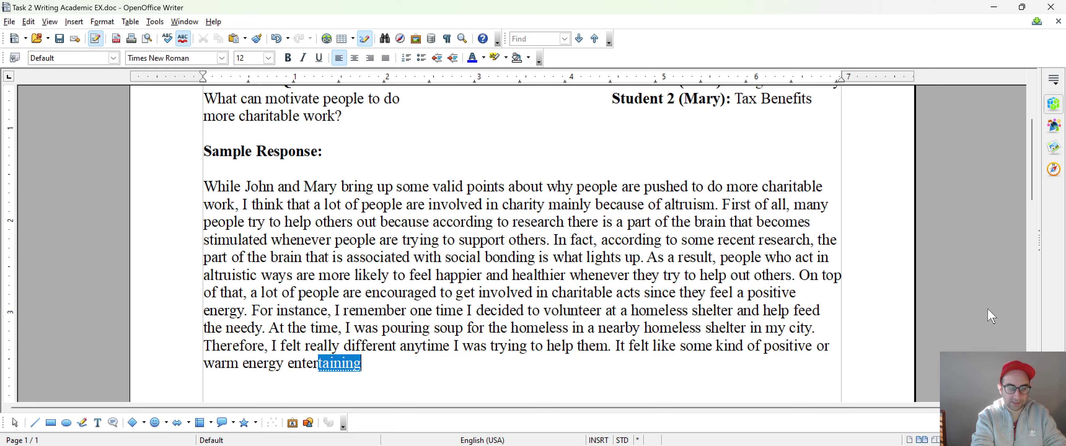
pyautogui.write('ed my body.')
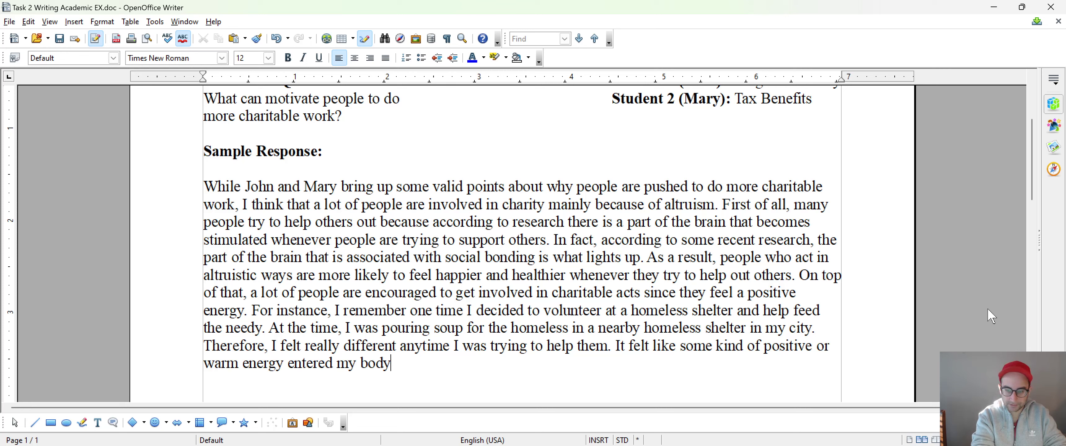
# Add the sentence "This made me feel quite calm and relaxed." after "entered my body.".
pyautogui.press('capslock')
pyautogui.write('T')
pyautogui.press('capslock')
pyautogui.write('his mad')
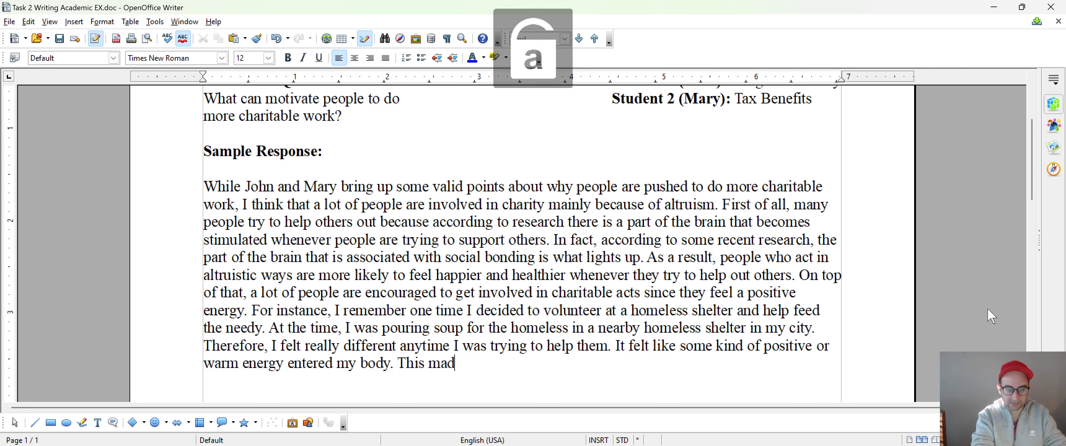
pyautogui.write('e me feel quite calm and ')
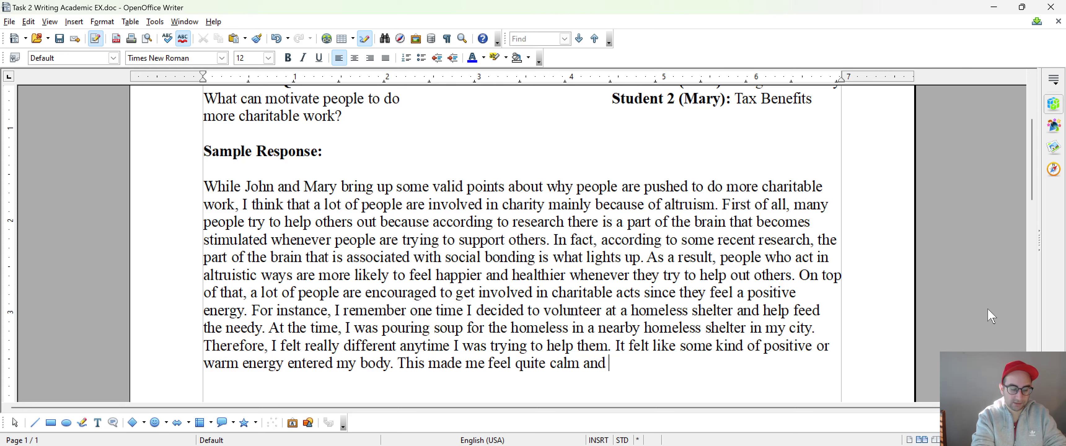
pyautogui.write('relaxed.')
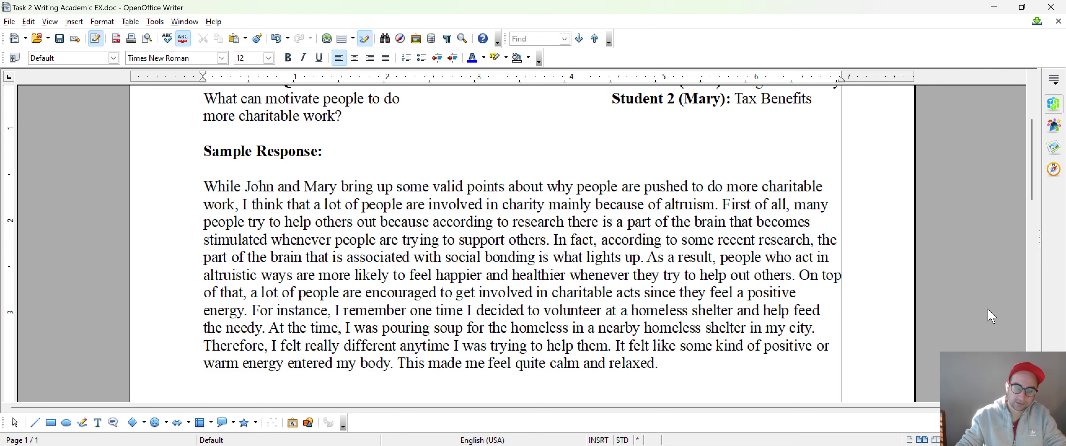
# Begin the concluding sentence of the response with "To sum up, although".
pyautogui.scroll(1, 994, 358)
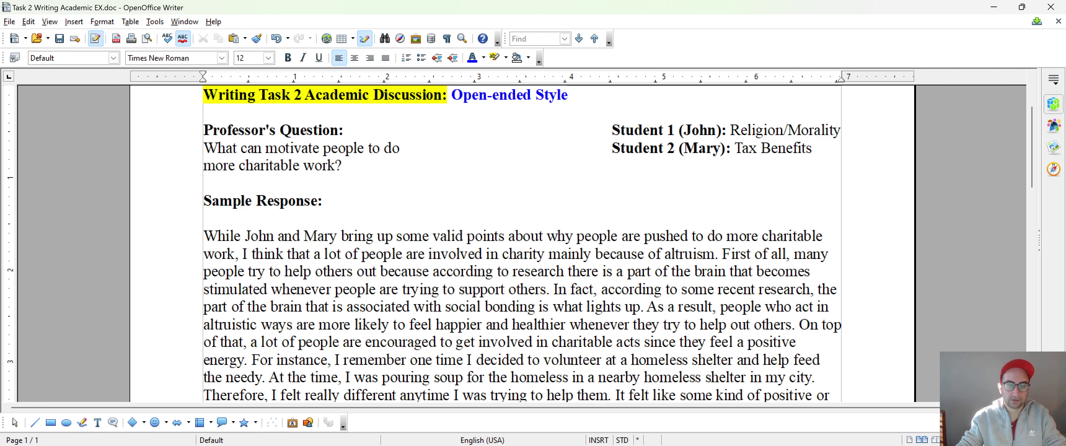
pyautogui.write('.')
pyautogui.press('capslock')
pyautogui.write('T')
pyautogui.press('capslock')
pyautogui.write('o sum up, ')
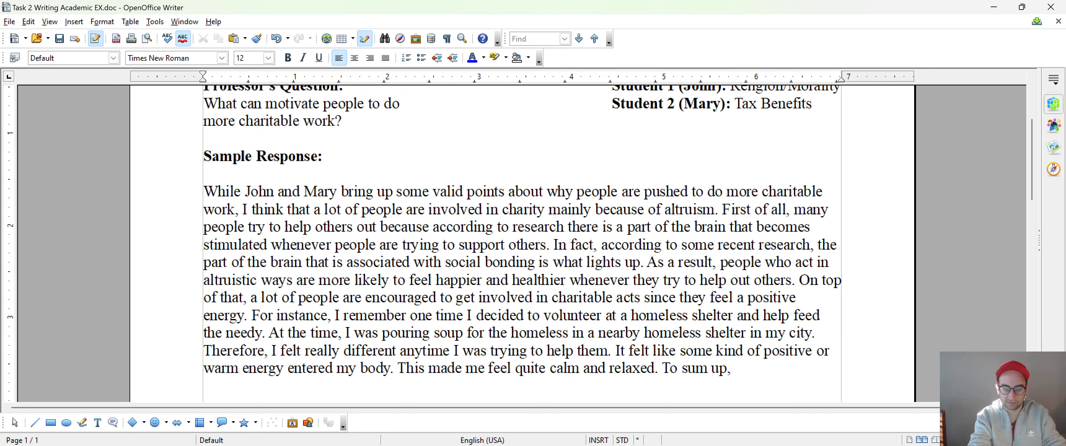
pyautogui.write('t')
pyautogui.press('BackSpace')
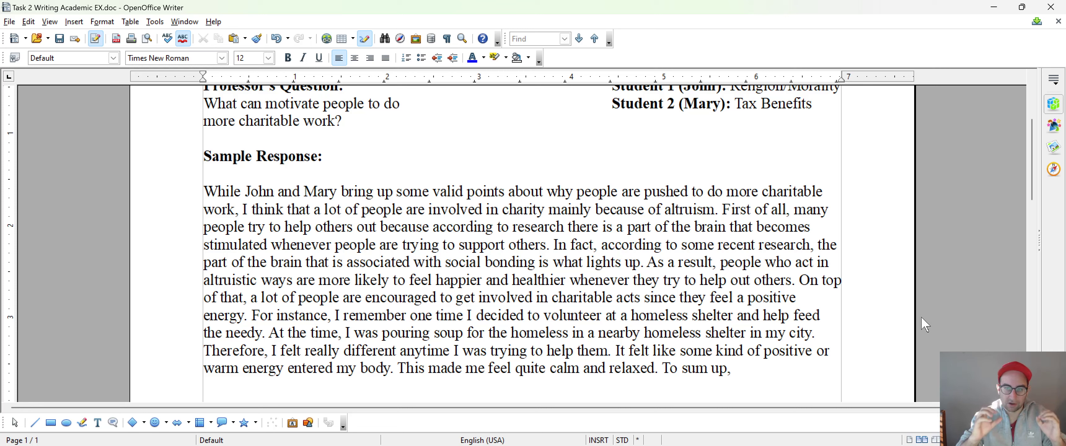
pyautogui.write('although')
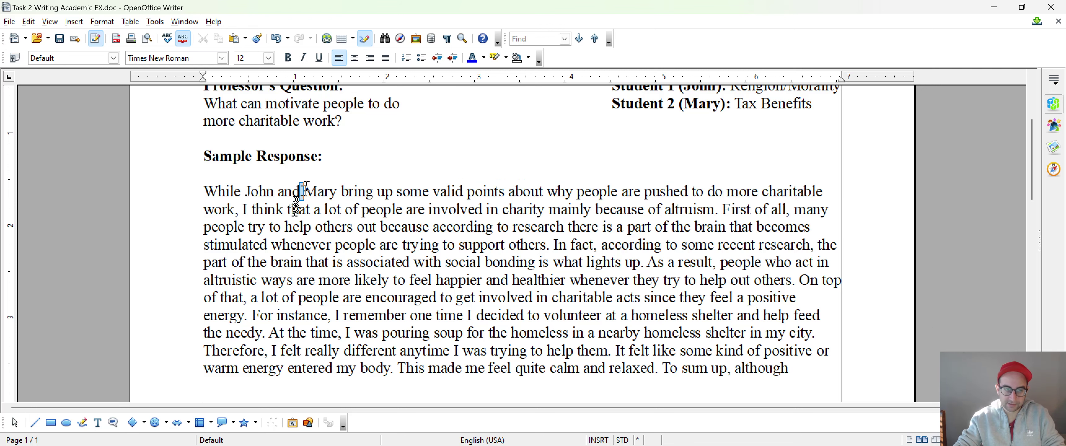
# Check Student 1's point about religion and morality, and continue the conclusion after "although" with "some people are moved to".
pyautogui.moveTo(300, 191); pyautogui.dragTo(306, 205)
pyautogui.click(306, 205)
pyautogui.scroll(3, 389, 226)
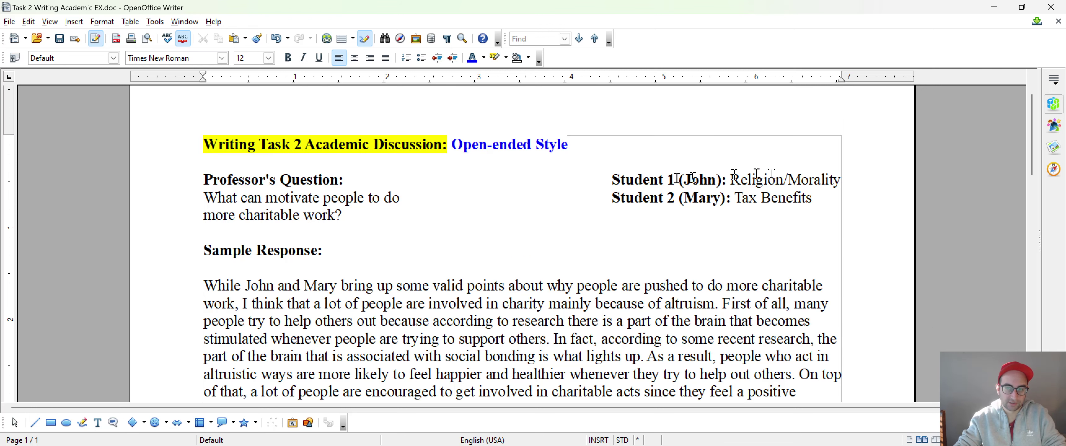
pyautogui.moveTo(740, 181); pyautogui.dragTo(722, 181)
pyautogui.click(795, 180)
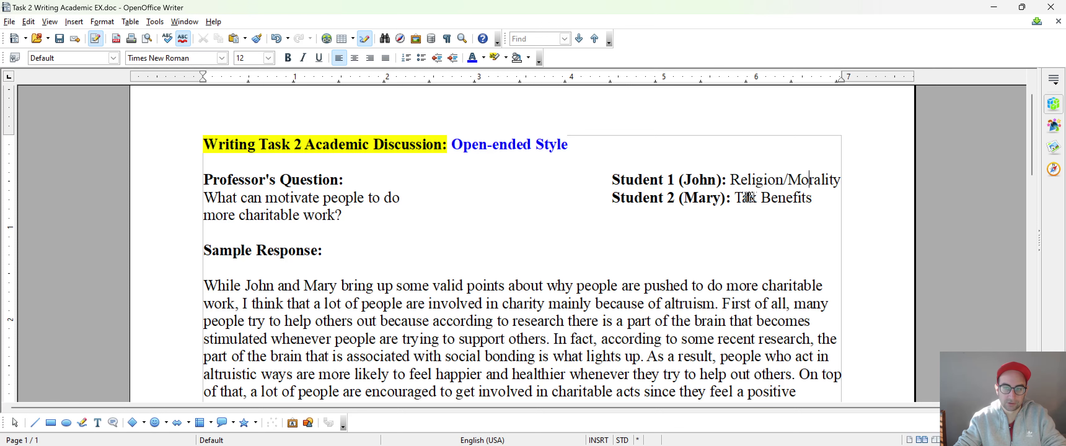
pyautogui.moveTo(769, 180); pyautogui.dragTo(835, 181)
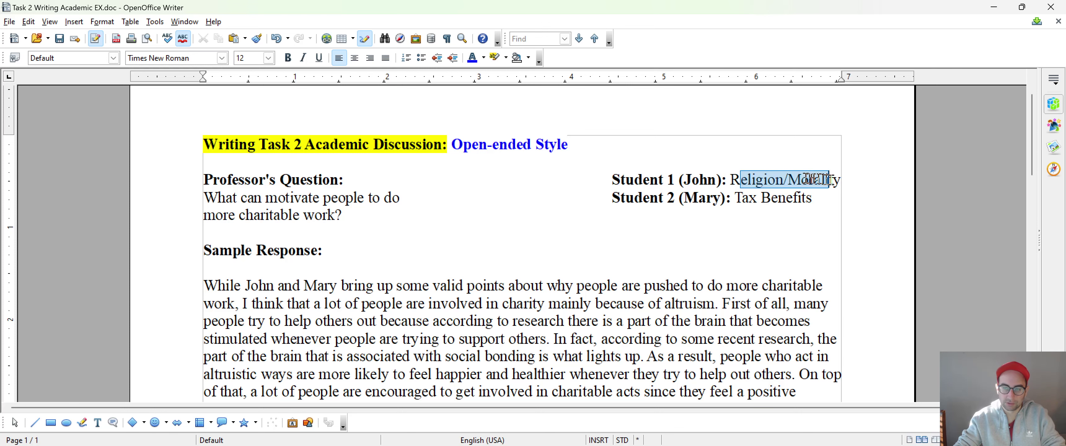
pyautogui.click(829, 181)
pyautogui.scroll(-3, 782, 242)
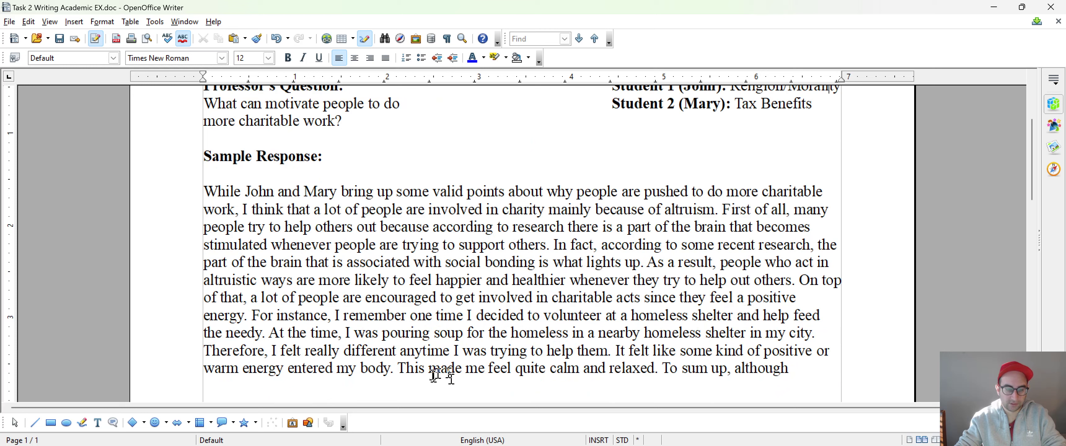
pyautogui.click(805, 368)
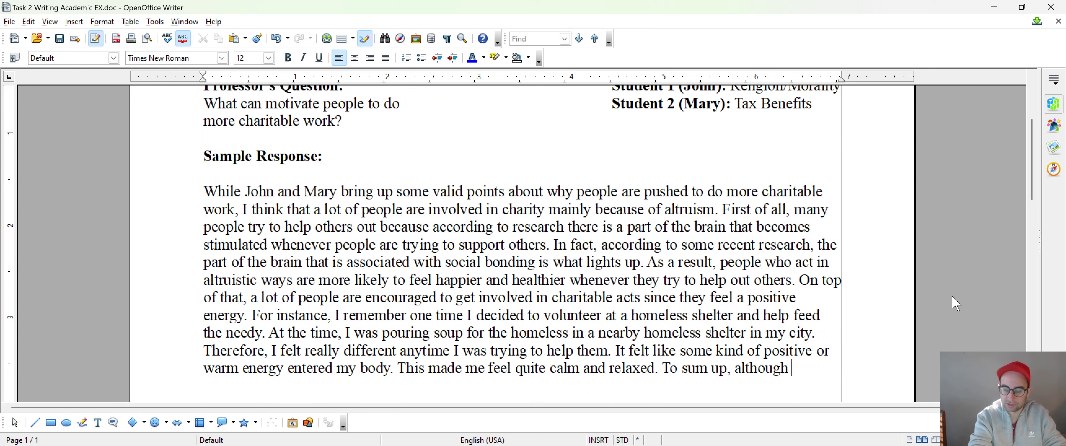
pyautogui.write('some p')
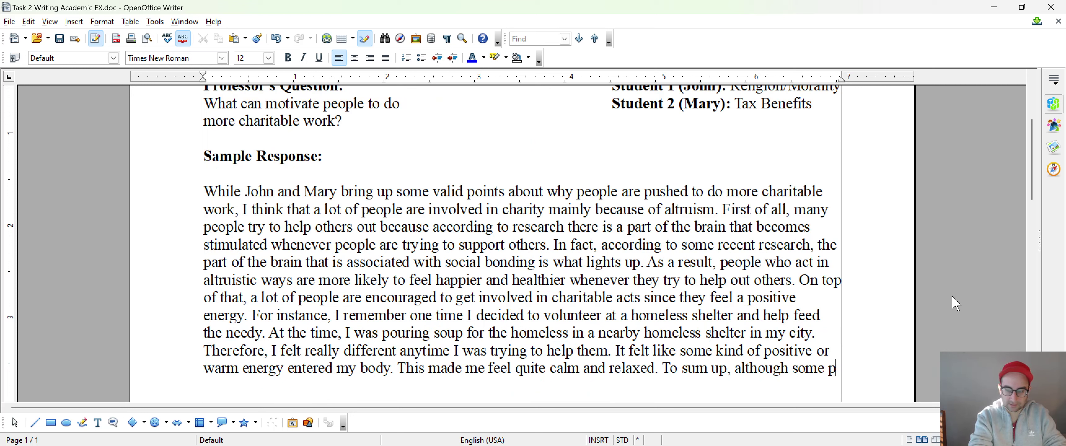
pyautogui.write('eople are moved to')
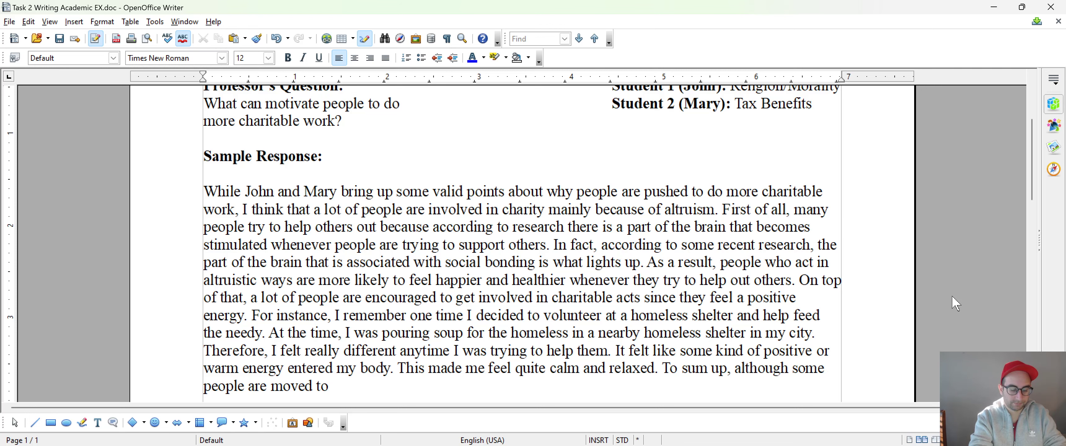
# Recheck the professor's question and continue the conclusion with "do more charitable deeds because of religious or moral reasons and others".
pyautogui.scroll(3, 956, 304)
pyautogui.moveTo(203, 149); pyautogui.dragTo(313, 166)
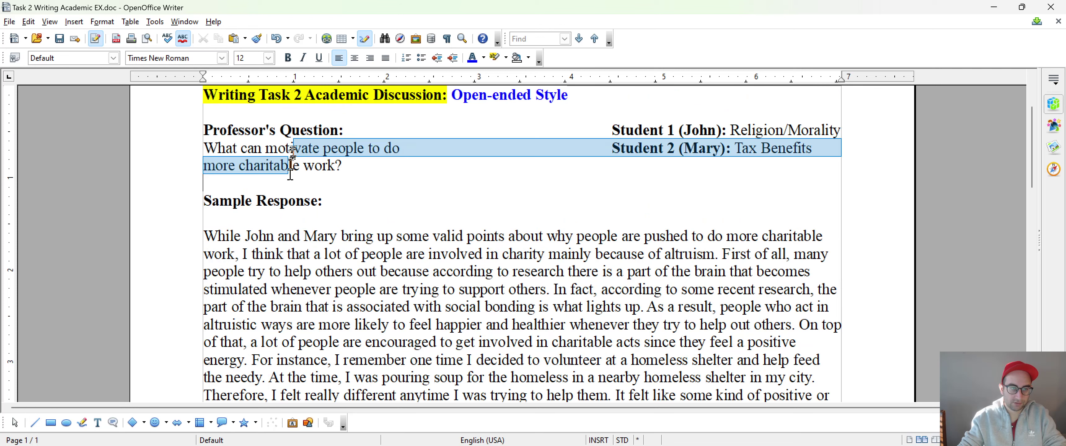
pyautogui.click(313, 166)
pyautogui.scroll(-3, 314, 166)
pyautogui.click(346, 385)
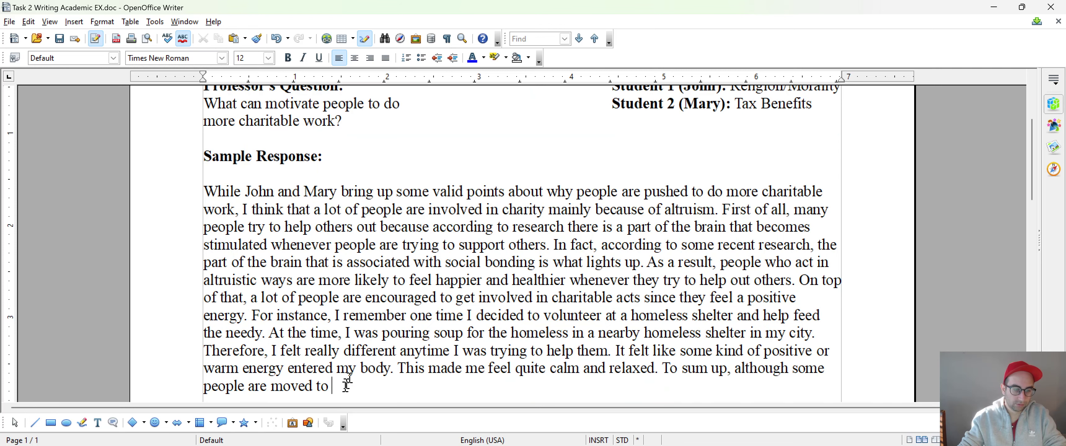
pyautogui.write('do more cha')
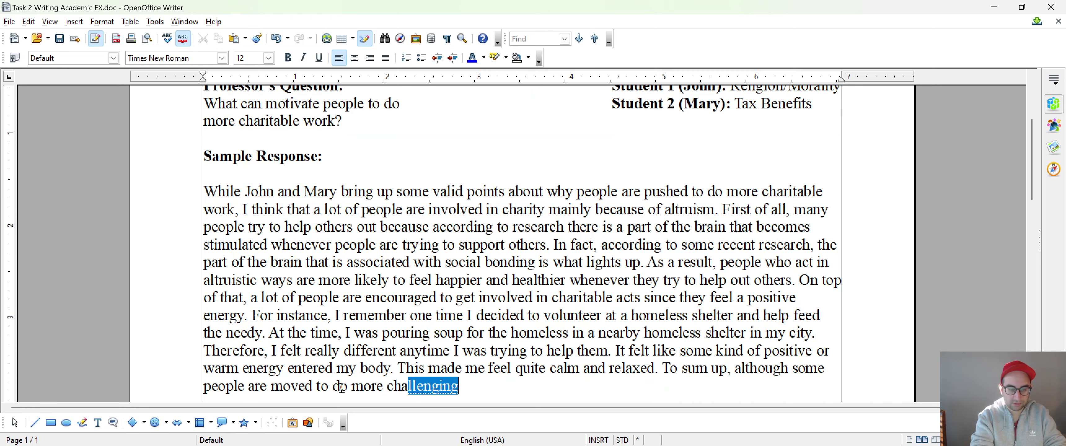
pyautogui.write('ritable deed')
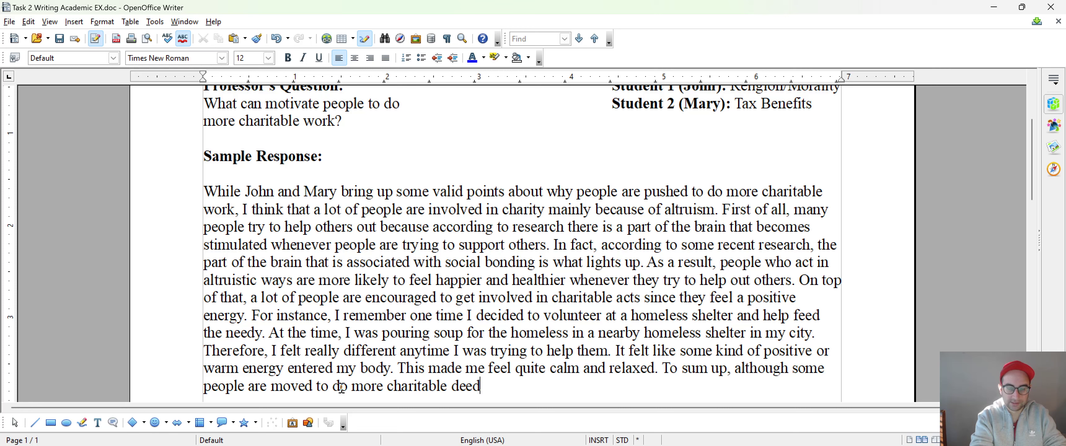
pyautogui.write('s because of religious')
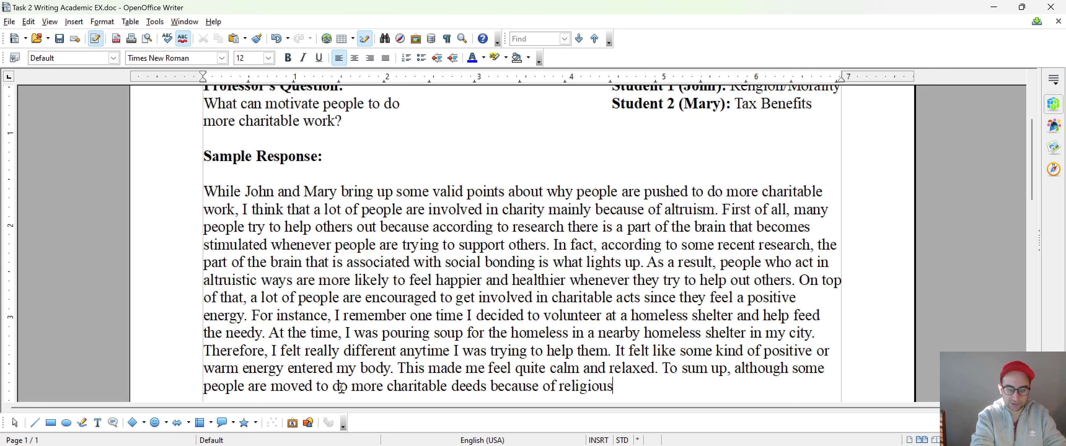
pyautogui.write(' or moral reasons,')
pyautogui.press('BackSpace')
pyautogui.write('and others')
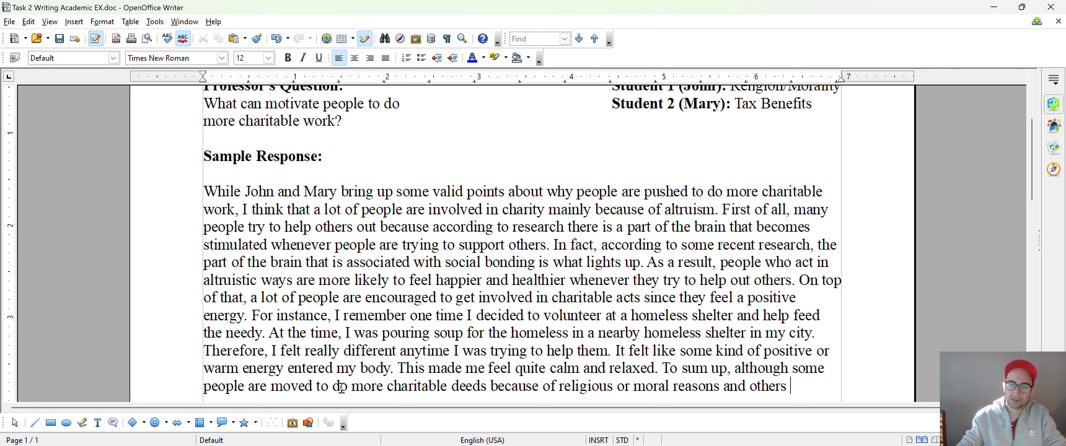
# Check Student 2's tax benefits point and continue the conclusion with "do them for tax-related purposes,".
pyautogui.scroll(2, 304, 195)
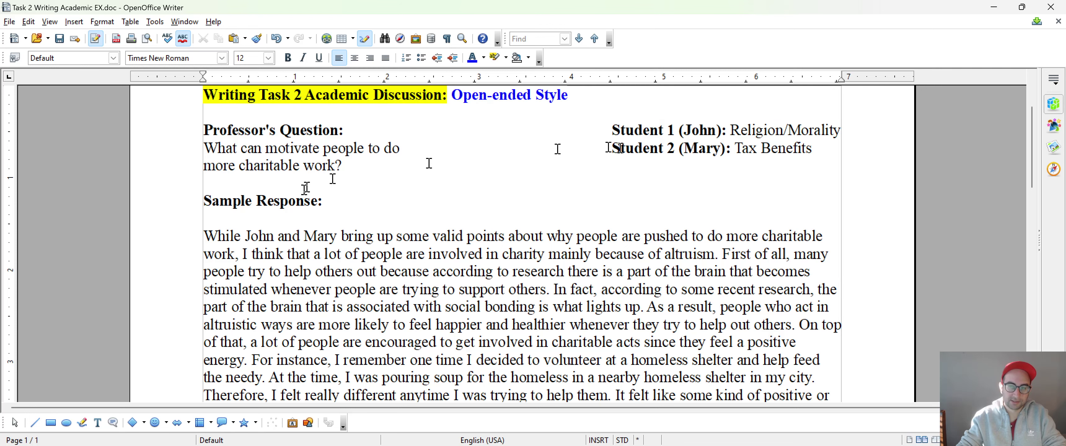
pyautogui.moveTo(677, 148); pyautogui.dragTo(831, 147)
pyautogui.click(830, 148)
pyautogui.scroll(-2, 826, 153)
pyautogui.scroll(-1, 799, 190)
pyautogui.click(790, 336)
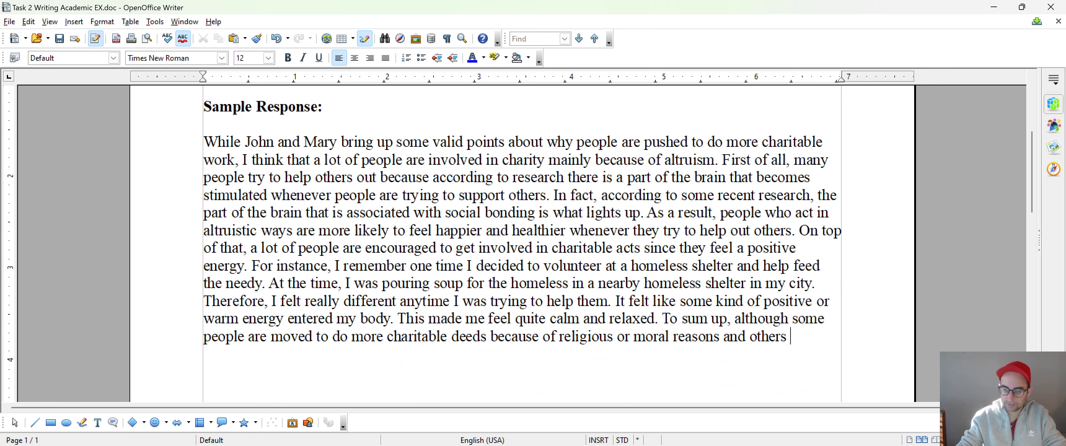
pyautogui.write('do them for ')
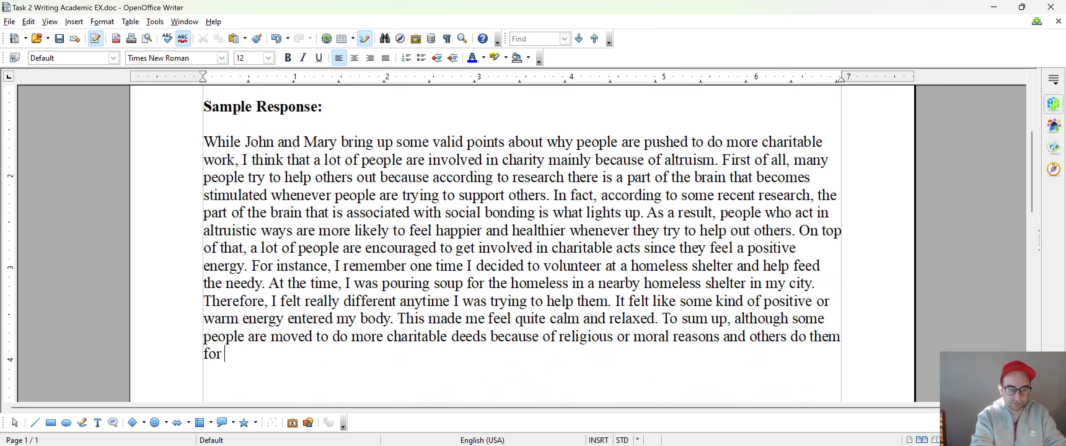
pyautogui.write('tax-related purposes,')
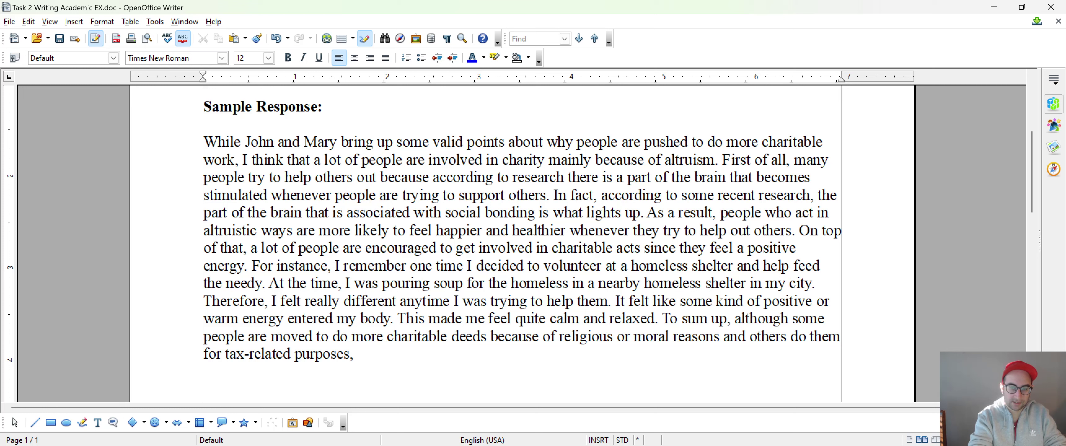
# Continue the concluding sentence after "tax-related purposes," with "I firmly believe that lots of individuals".
pyautogui.write('I firmly believe th')
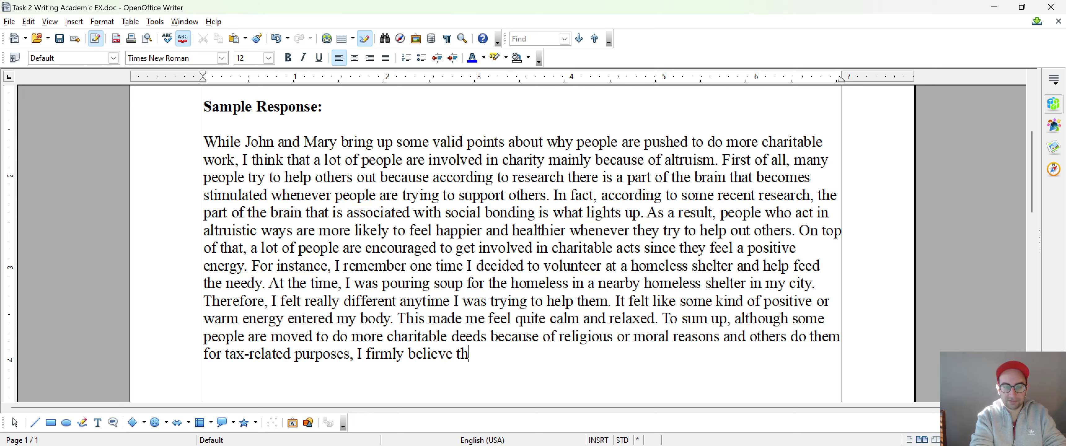
pyautogui.write('at a')
pyautogui.press('BackSpace')
pyautogui.write('lots of ')
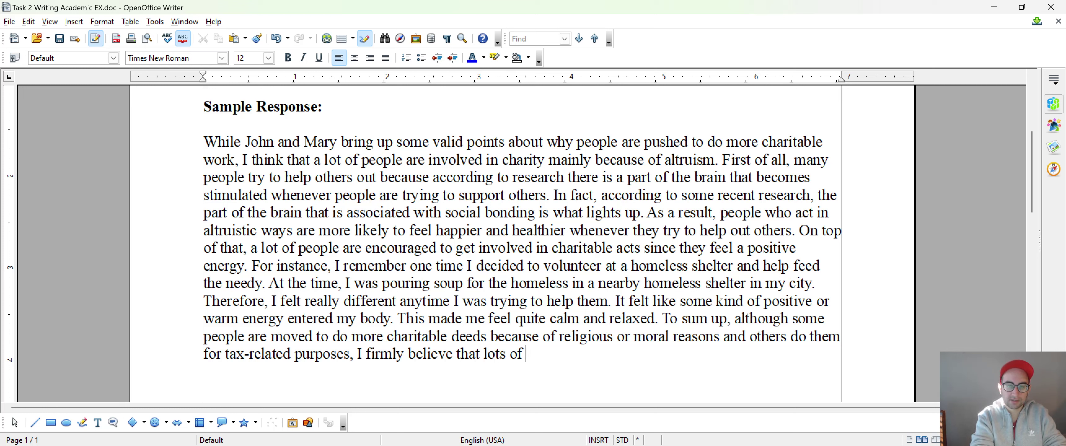
pyautogui.write('individuals')
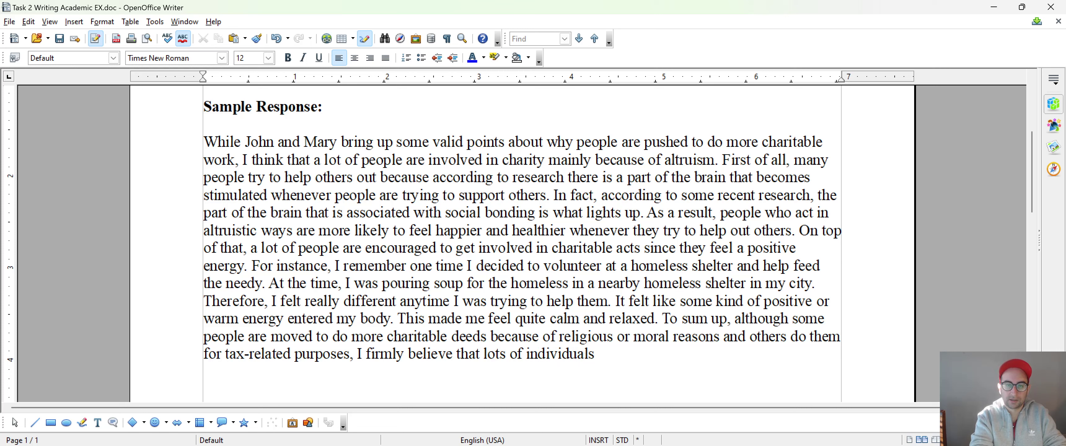
# Finish the concluding sentence with "contribute to charity out of altruism.".
pyautogui.write(' contribute to chairt')
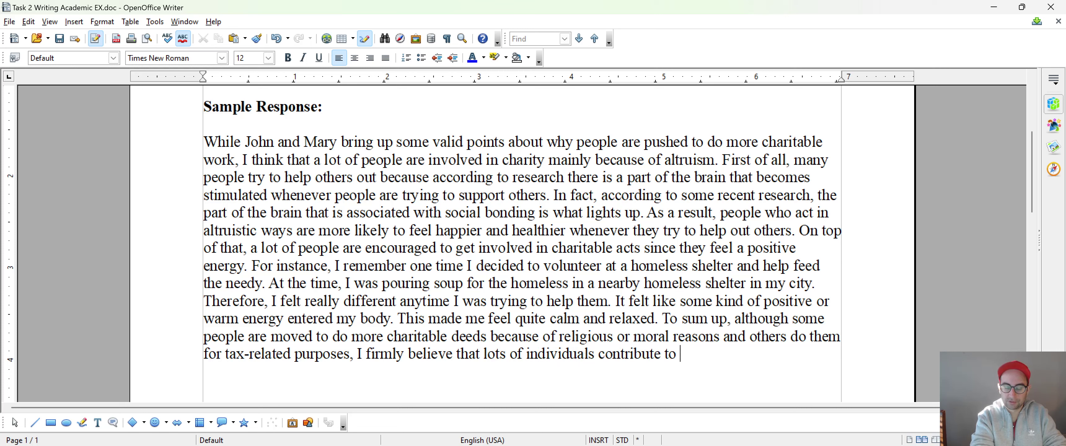
pyautogui.press('BackSpace')
pyautogui.press('BackSpace')
pyautogui.write('ri')
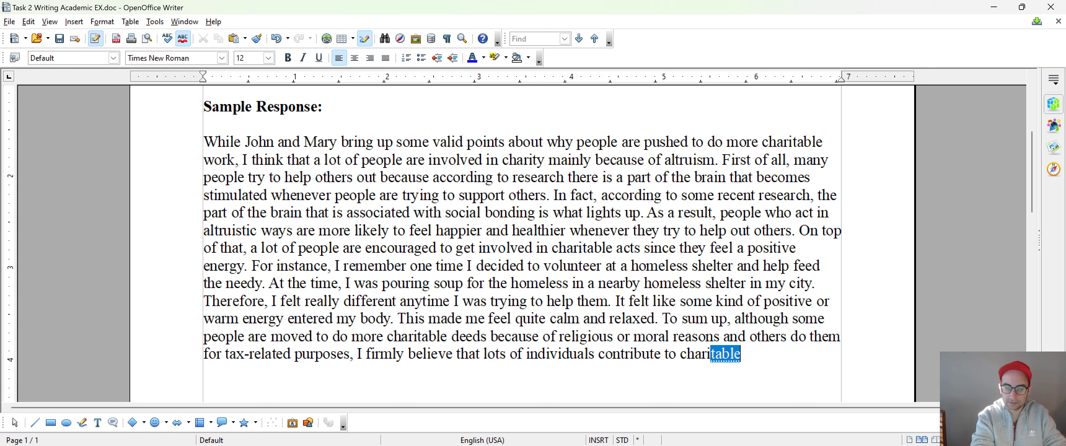
pyautogui.write('ty out of altruism.')
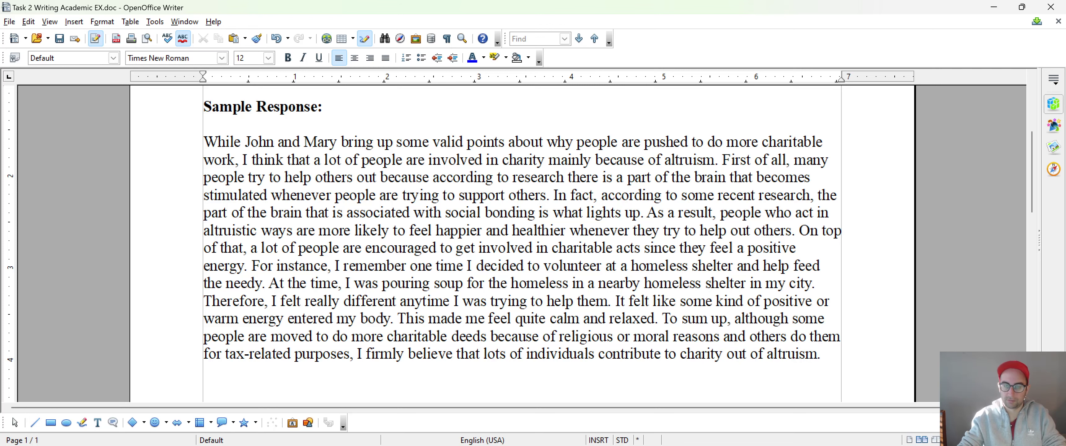
# Make "While" and "I think that" bold in the opening sentence of the sample response.
pyautogui.scroll(1, 837, 302)
pyautogui.doubleClick(210, 187)
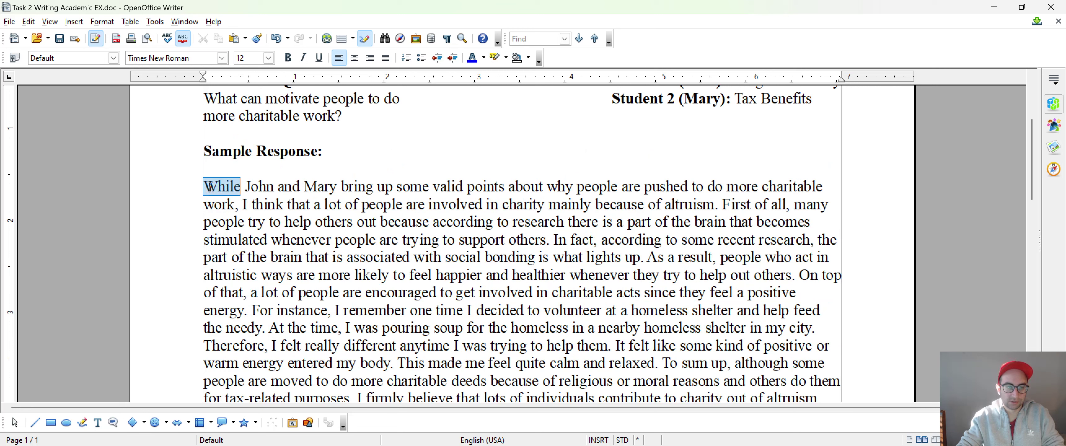
pyautogui.hotkey('ctrl', 'b')
pyautogui.click(248, 185)
pyautogui.moveTo(203, 188); pyautogui.dragTo(478, 203)
pyautogui.click(457, 203)
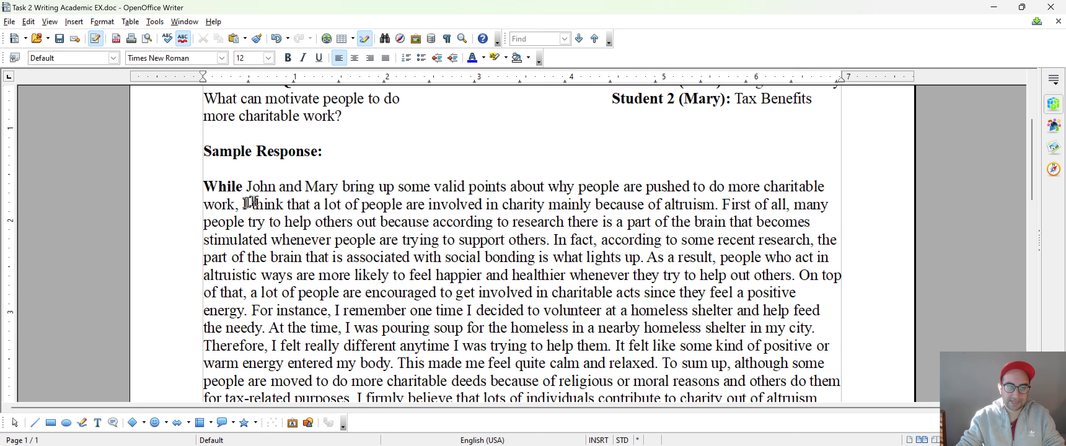
pyautogui.moveTo(250, 202); pyautogui.dragTo(683, 204)
pyautogui.hotkey('ctrl', 'b')
pyautogui.click(325, 202)
# Make the transition "First of all," bold in the sample response.
pyautogui.click(726, 204)
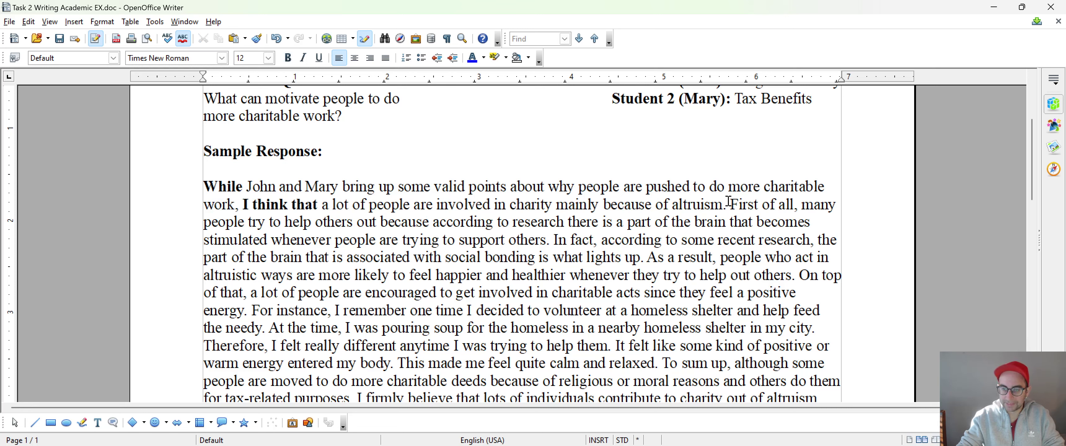
pyautogui.moveTo(788, 204); pyautogui.dragTo(804, 206)
pyautogui.hotkey('ctrl', 'b')
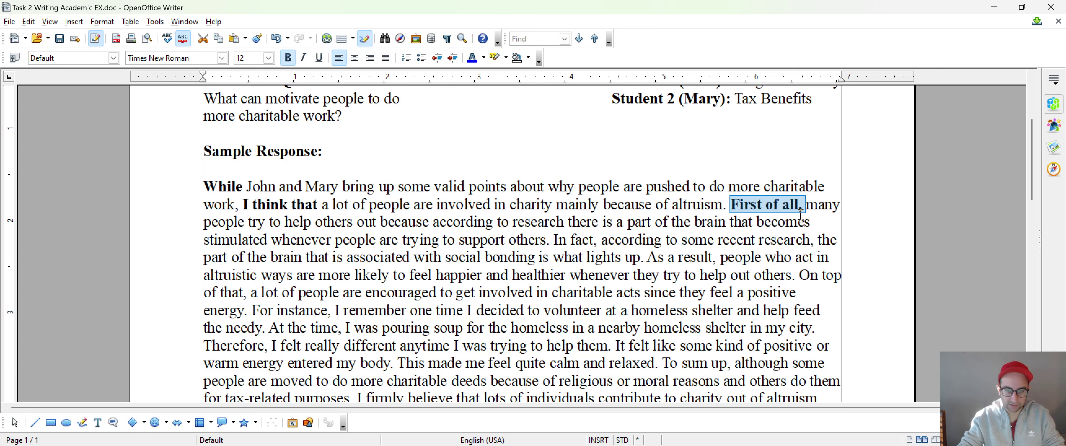
pyautogui.click(800, 213)
# Make the transition "In fact," bold before "according to some recent research" and review the sentence leading up to it.
pyautogui.moveTo(553, 239); pyautogui.dragTo(600, 240)
pyautogui.hotkey('ctrl', 'b')
pyautogui.press('Right')
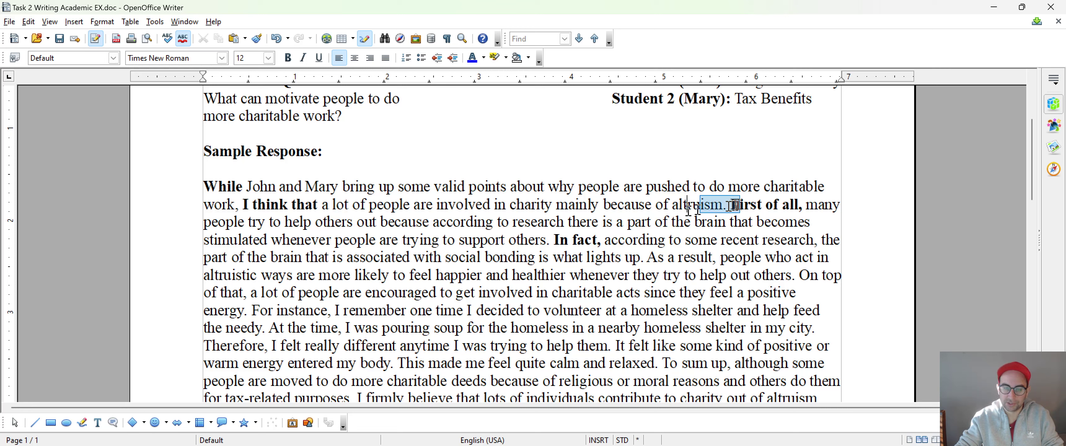
pyautogui.moveTo(739, 205); pyautogui.dragTo(610, 240)
pyautogui.click(555, 238)
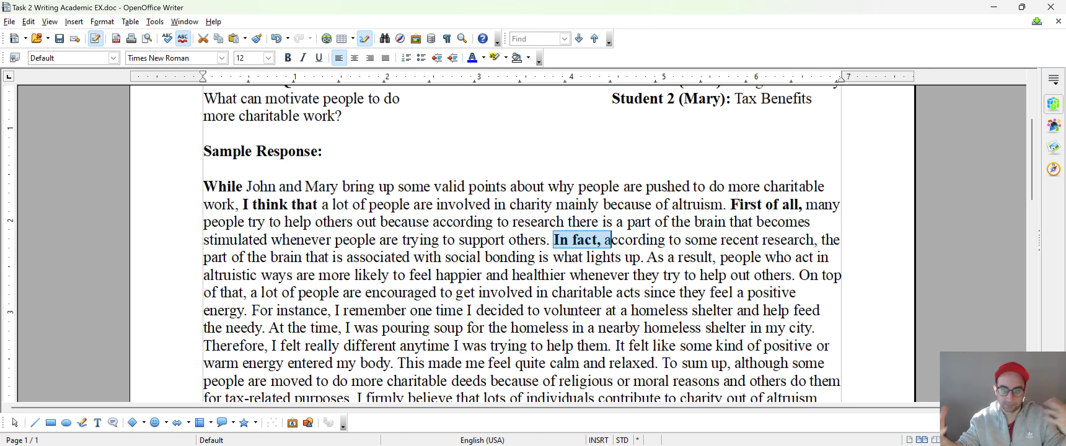
pyautogui.click(598, 240)
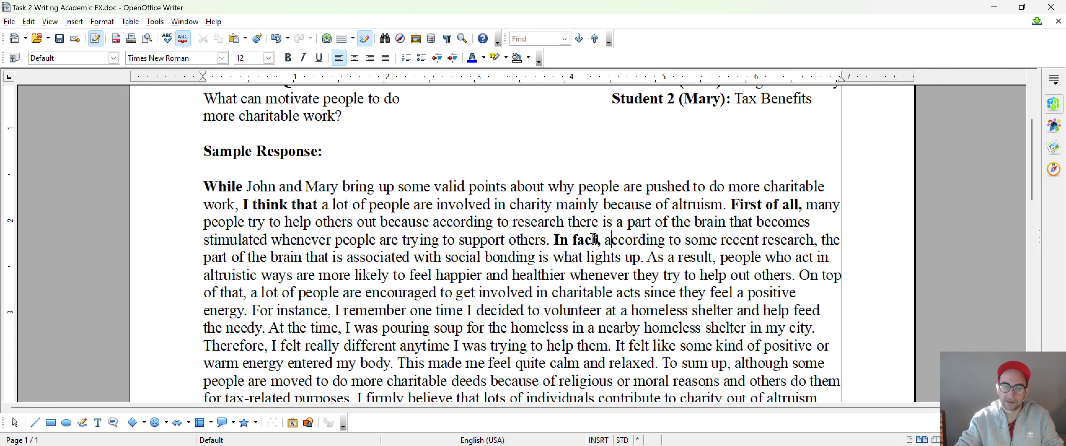
# Replace "In fact" with "As a matter of fact" before "according to some recent research".
pyautogui.moveTo(598, 240); pyautogui.dragTo(554, 239)
pyautogui.press('capslock')
pyautogui.write('A')
pyautogui.press('capslock')
pyautogui.write('s a ')
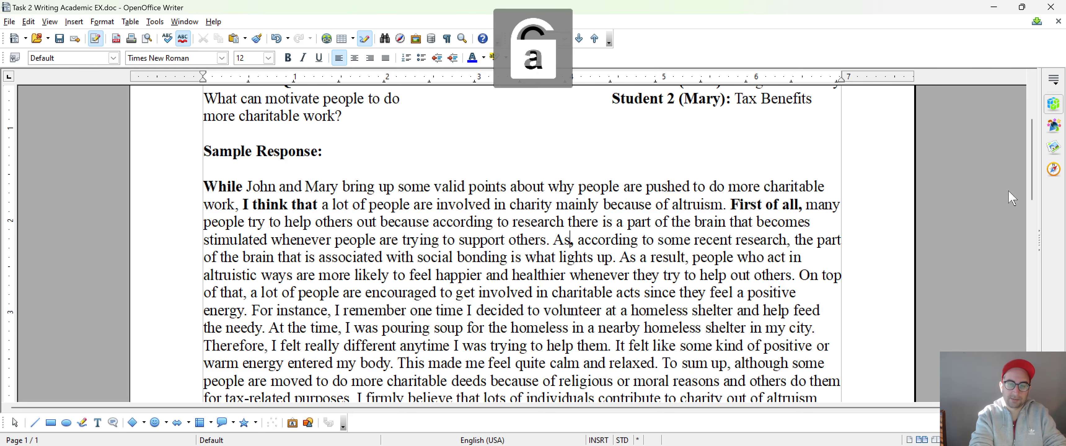
pyautogui.write('matter of fact')
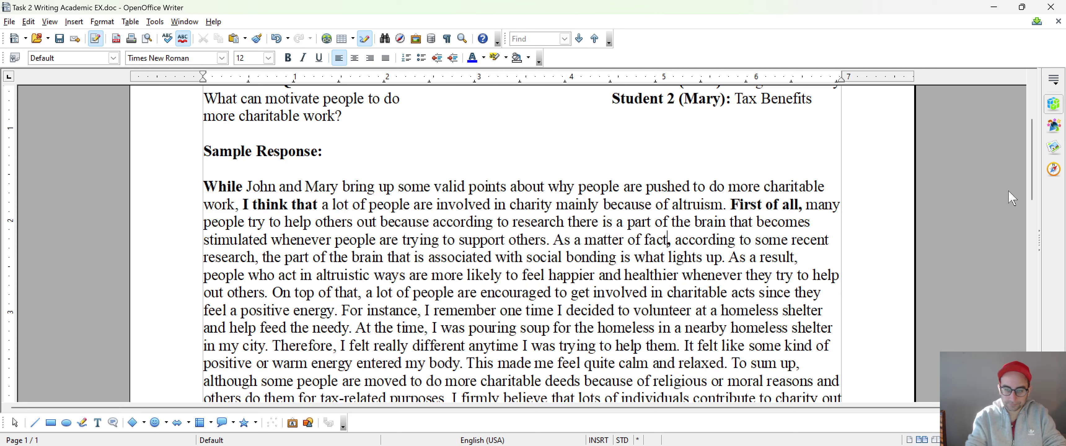
# Make the transition "As a matter of fact," bold, including its comma.
pyautogui.moveTo(553, 241); pyautogui.dragTo(677, 240)
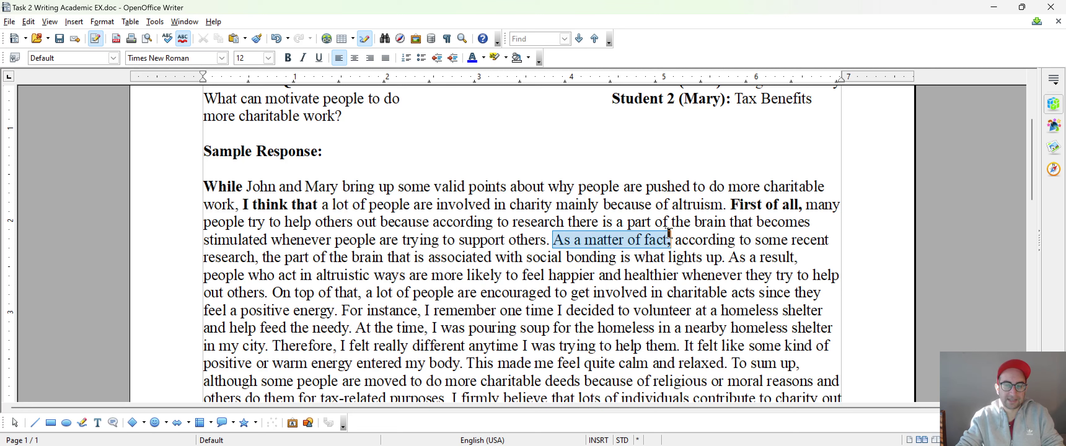
pyautogui.hotkey('ctrl', 'b')
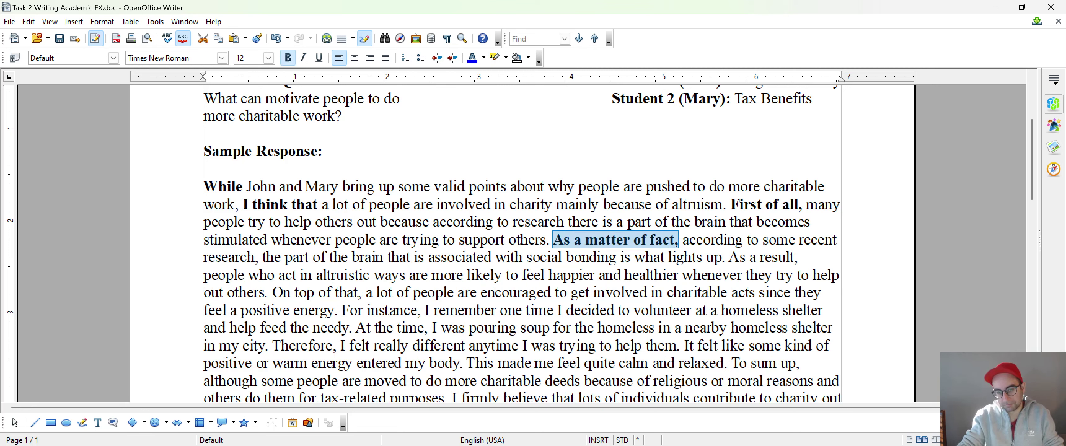
pyautogui.click(655, 241)
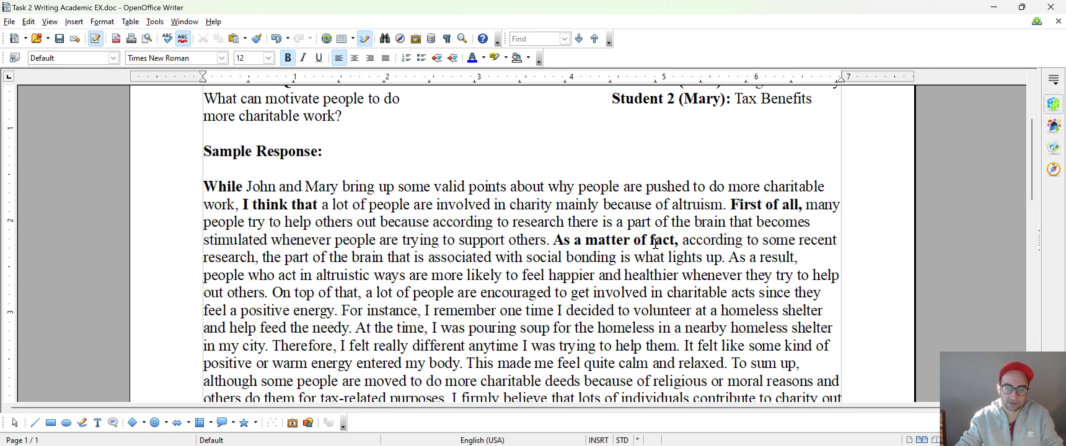
pyautogui.click(675, 243)
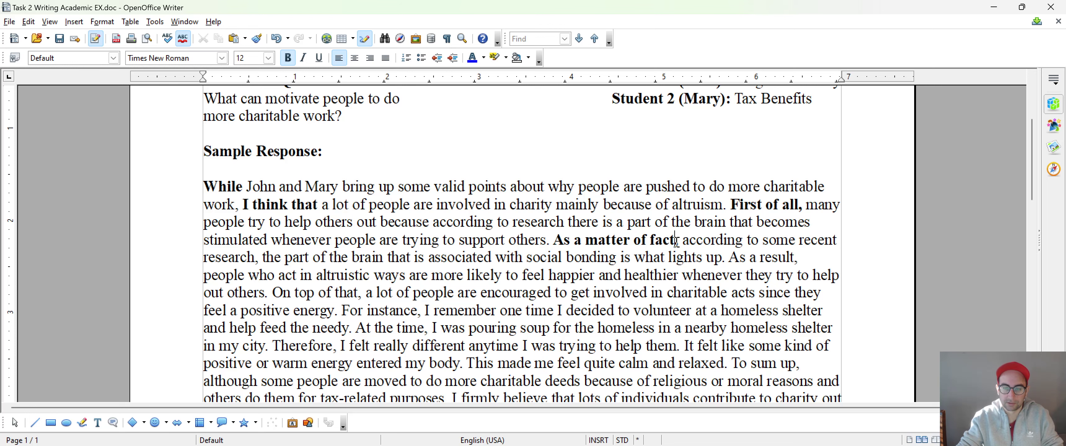
# Make the transition "As a result," bold and point out "happier and healthier" in that sentence.
pyautogui.scroll(-1, 678, 240)
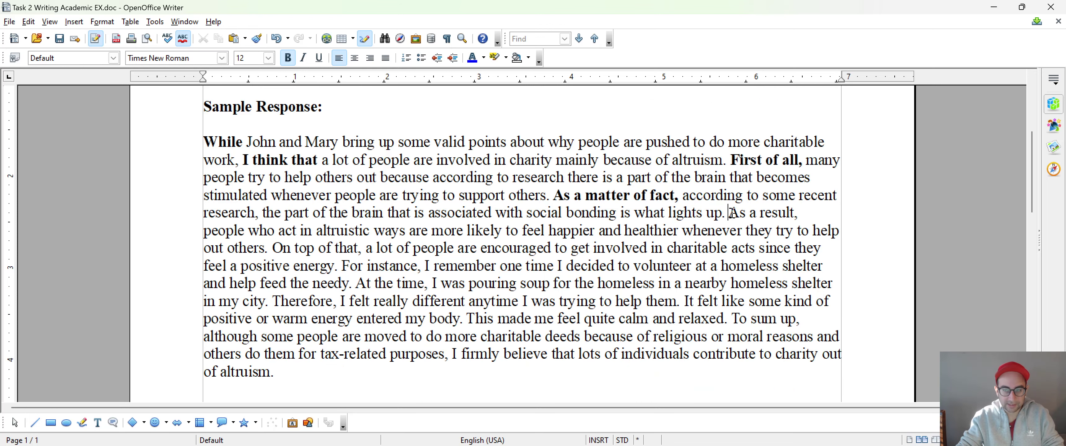
pyautogui.moveTo(729, 213); pyautogui.dragTo(801, 213)
pyautogui.hotkey('ctrl', 'b')
pyautogui.click(801, 213)
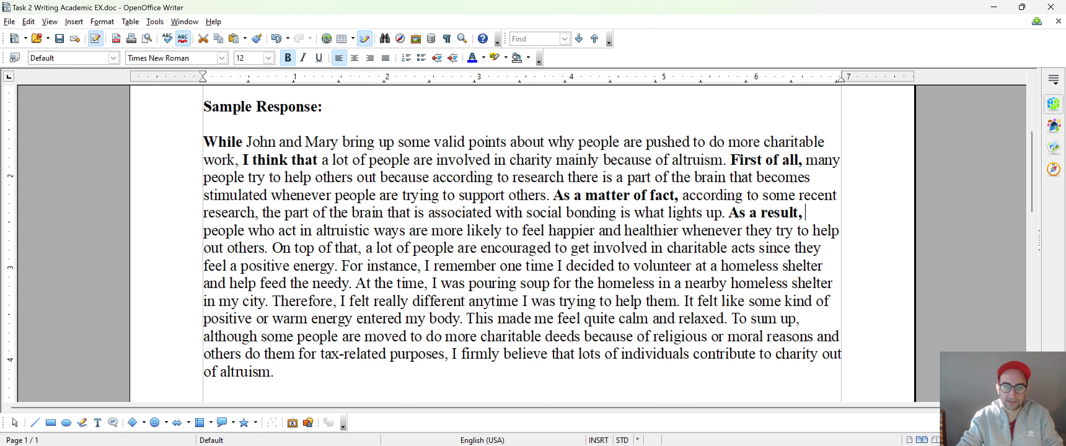
pyautogui.moveTo(540, 232); pyautogui.dragTo(677, 230)
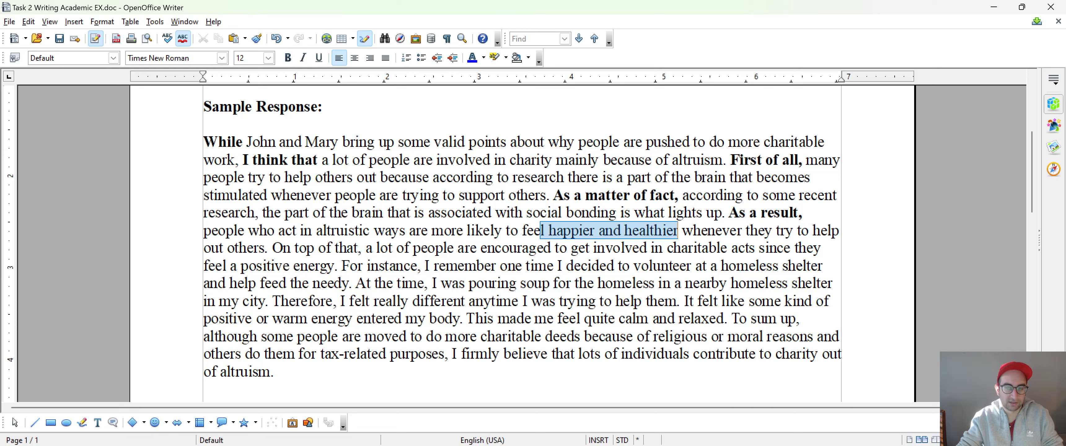
pyautogui.click(634, 229)
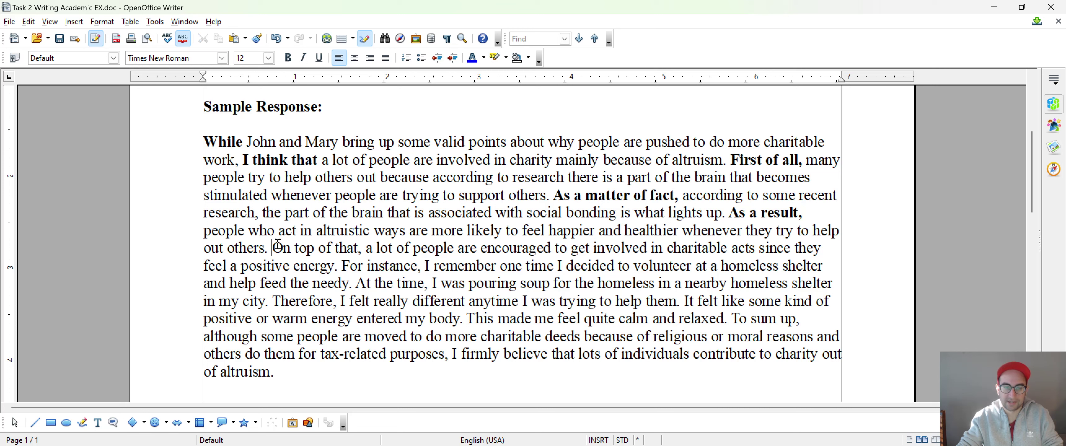
# Make the transitions "On top of that," and "For instance," bold in the second argument.
pyautogui.moveTo(273, 247); pyautogui.dragTo(362, 247)
pyautogui.hotkey('ctrl', 'b')
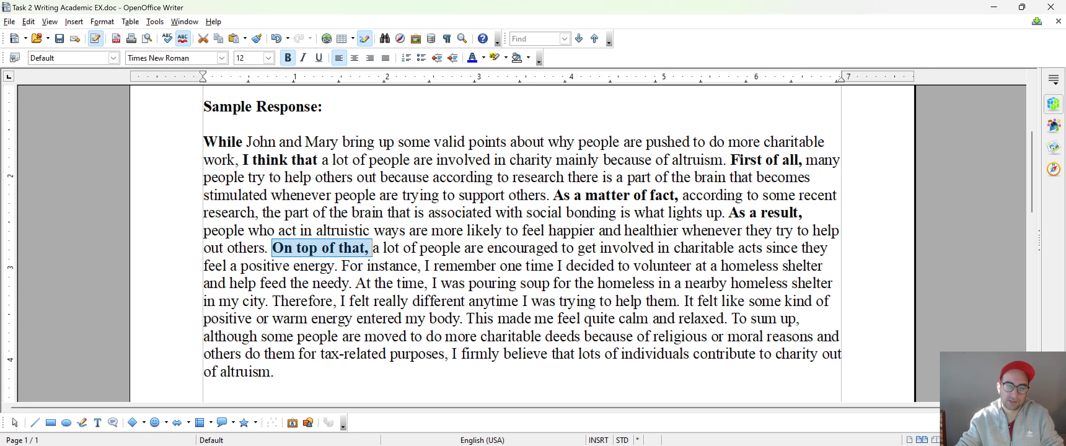
pyautogui.click(408, 230)
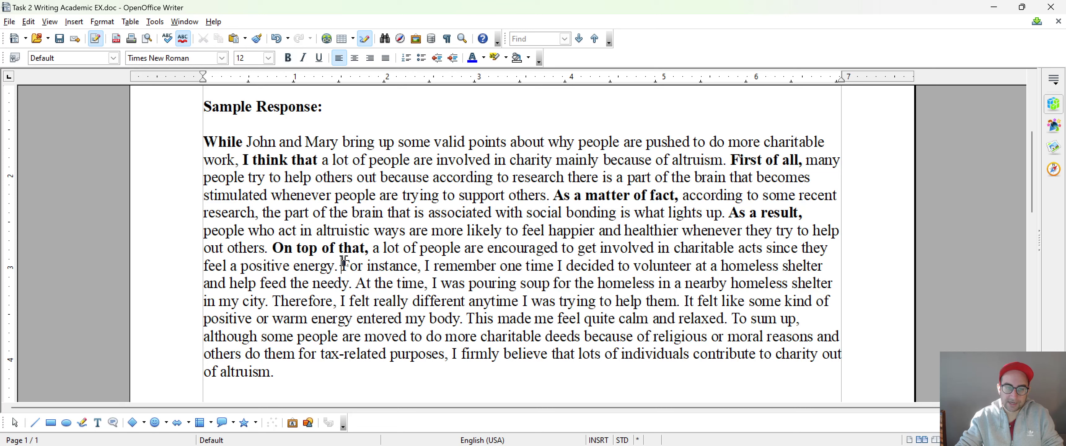
pyautogui.moveTo(342, 265); pyautogui.dragTo(425, 263)
pyautogui.hotkey('ctrl', 'b')
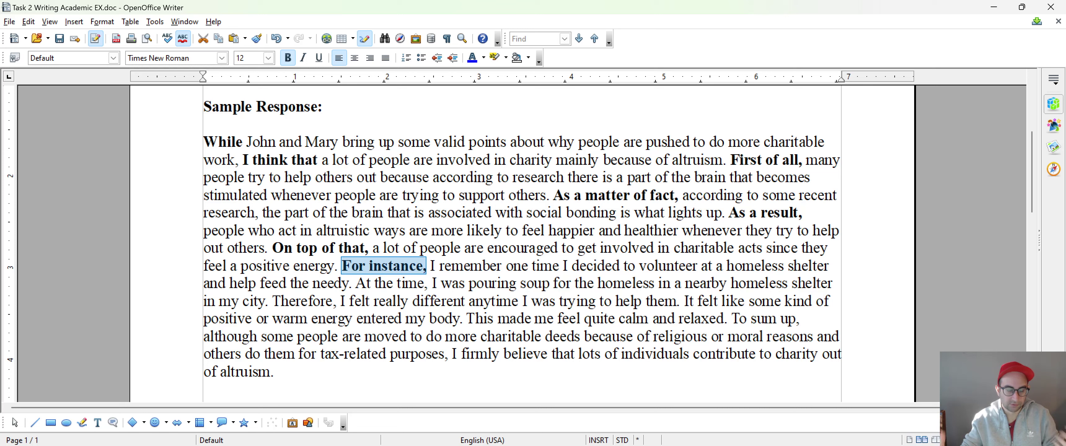
pyautogui.click(471, 249)
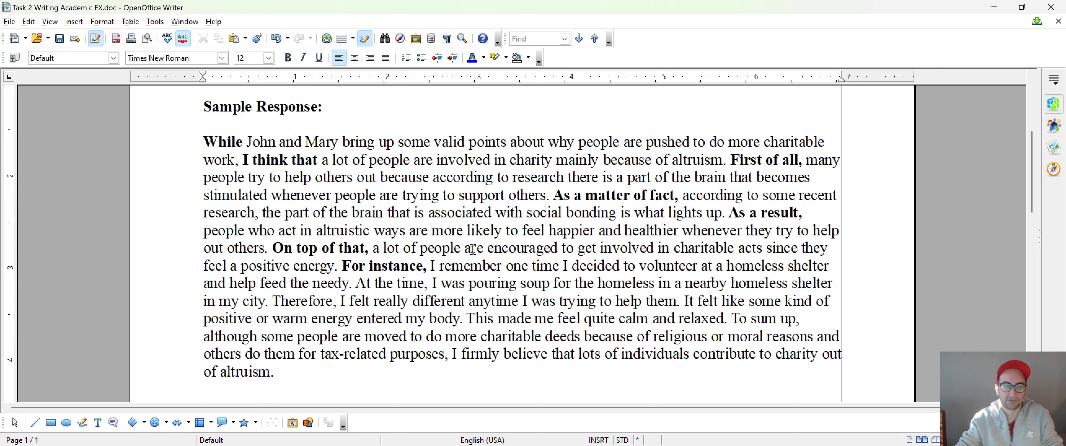
# Make the transition "At the time," bold in the homeless shelter example.
pyautogui.click(393, 267)
pyautogui.moveTo(355, 283); pyautogui.dragTo(431, 284)
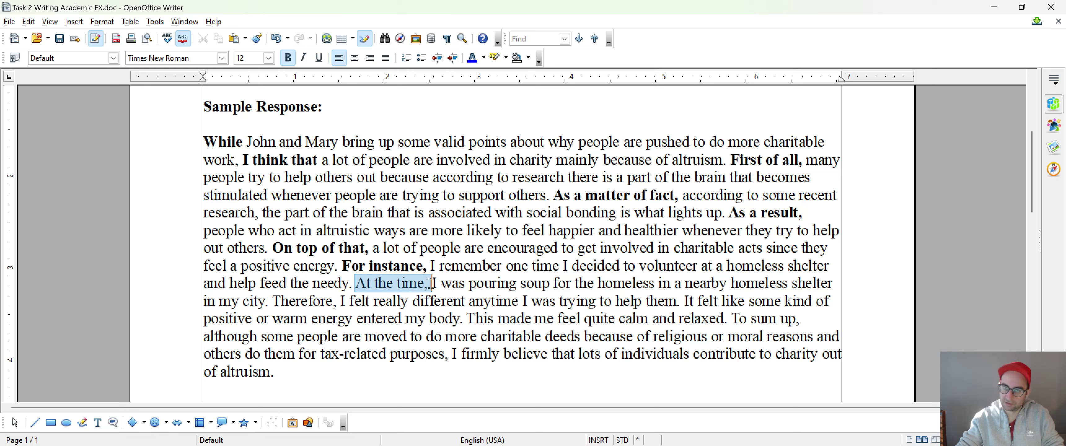
pyautogui.hotkey('ctrl', 'b')
pyautogui.click(439, 283)
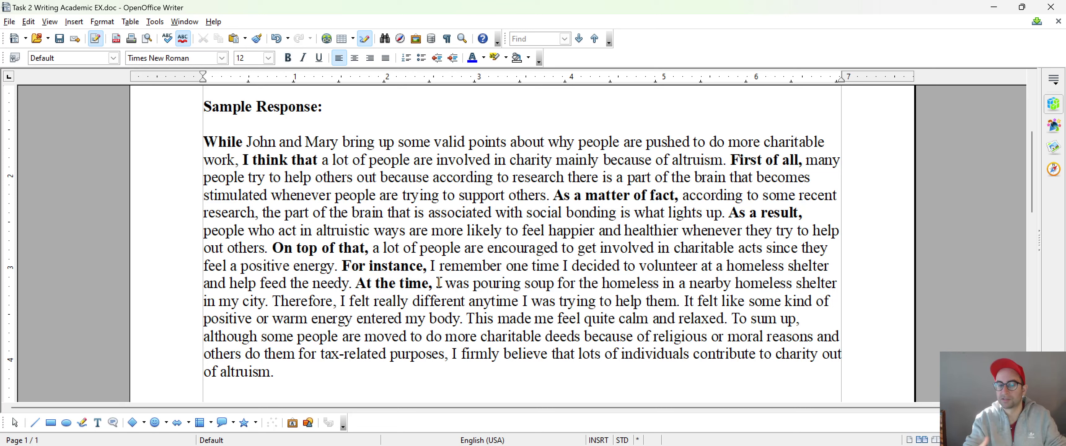
pyautogui.moveTo(355, 283); pyautogui.dragTo(439, 284)
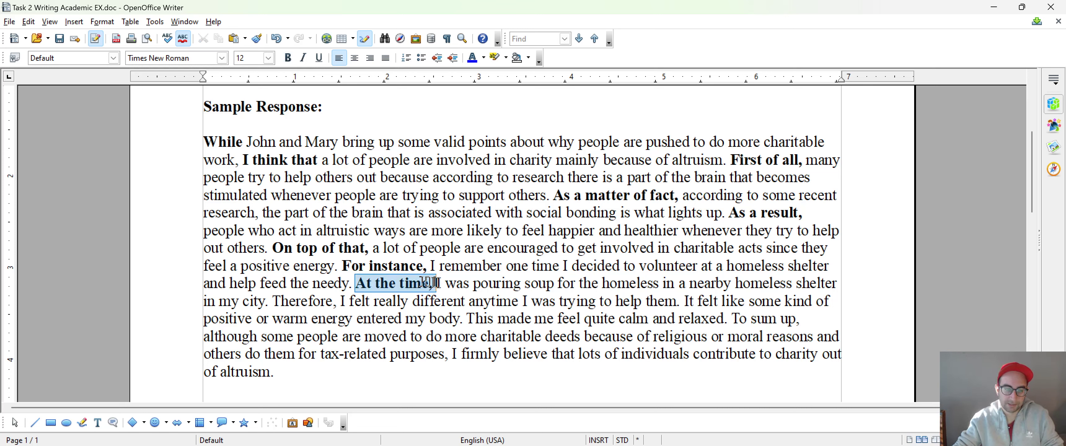
pyautogui.click(437, 283)
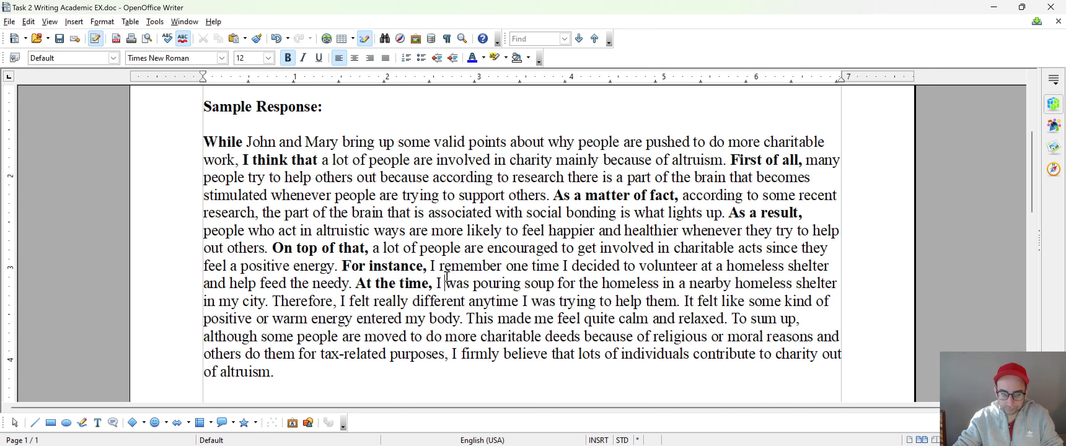
# Make the transition word "Therefore" bold in the homeless shelter example.
pyautogui.doubleClick(304, 300)
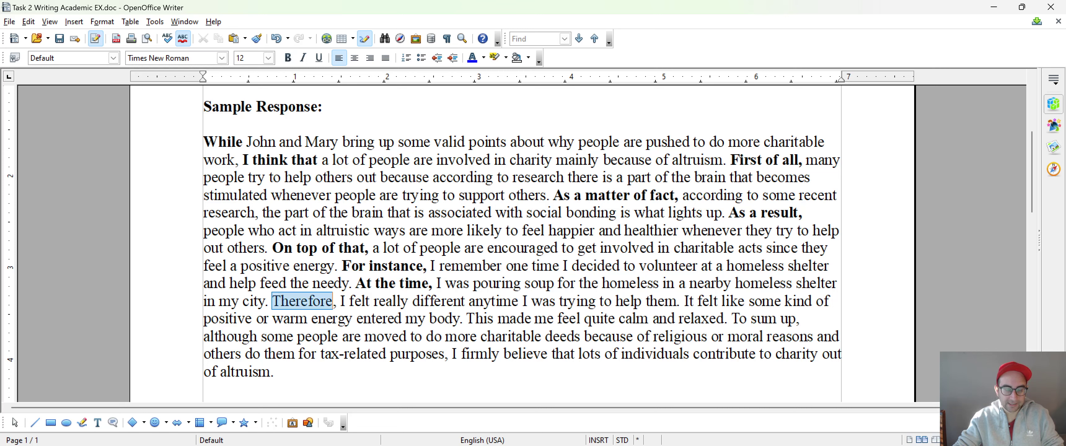
pyautogui.hotkey('ctrl', 'b')
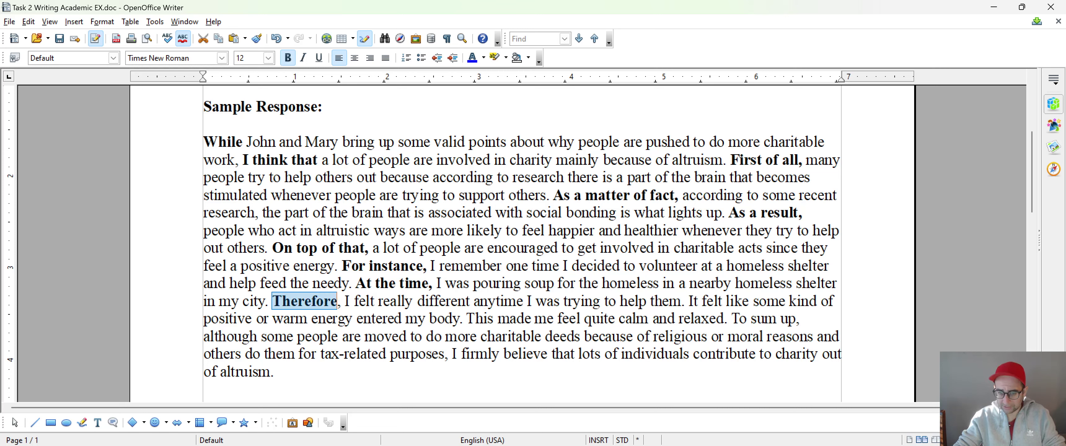
pyautogui.click(406, 271)
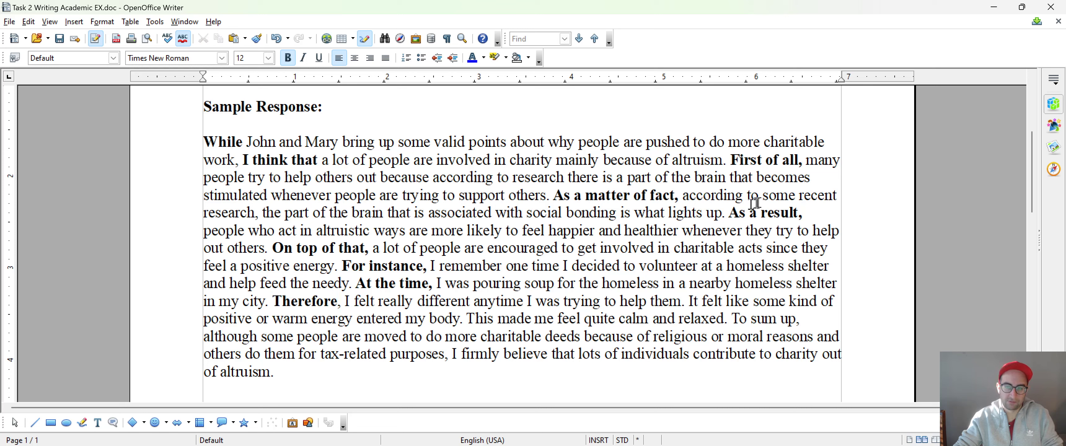
pyautogui.click(805, 212)
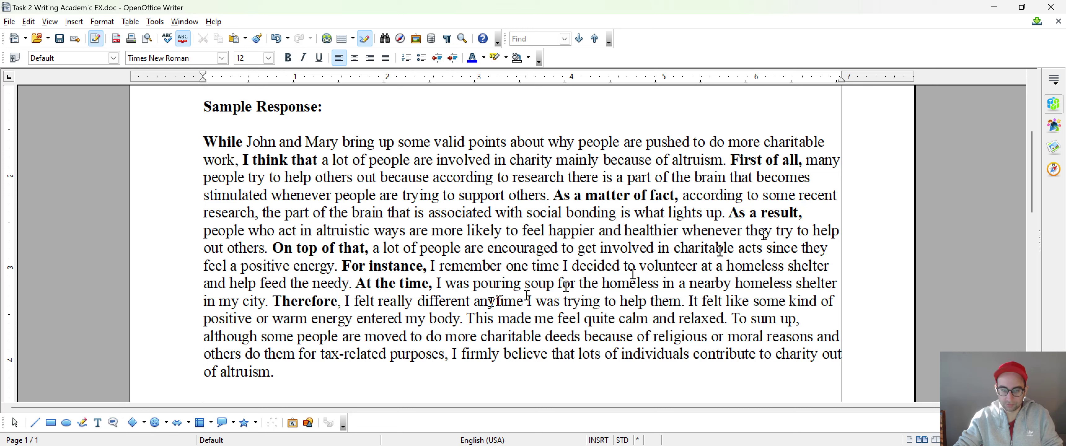
# Read through the "Therefore" sentence about feeling different when helping, up to the start of the "It felt like" sentence.
pyautogui.moveTo(350, 301); pyautogui.dragTo(389, 301)
pyautogui.moveTo(527, 295); pyautogui.dragTo(668, 283)
pyautogui.click(646, 301)
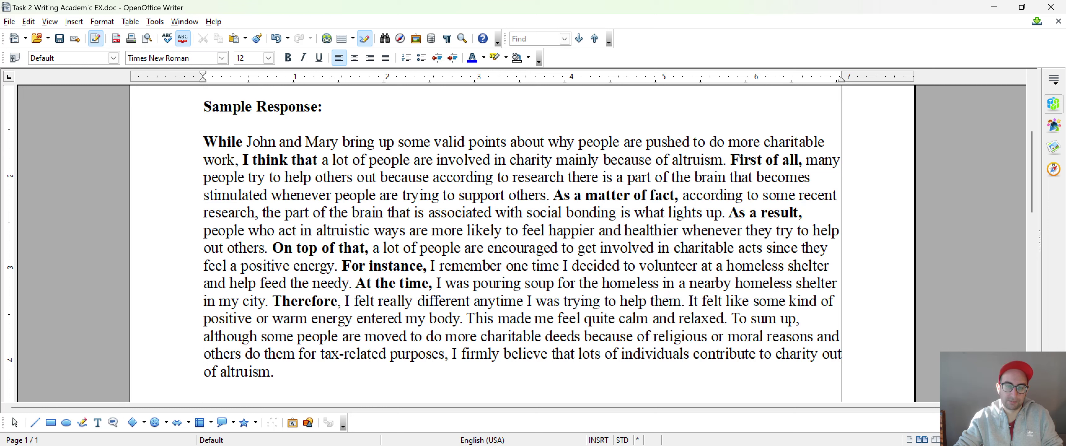
pyautogui.moveTo(423, 301); pyautogui.dragTo(812, 301)
pyautogui.click(544, 300)
pyautogui.click(670, 300)
pyautogui.click(694, 301)
pyautogui.click(710, 309)
pyautogui.click(808, 301)
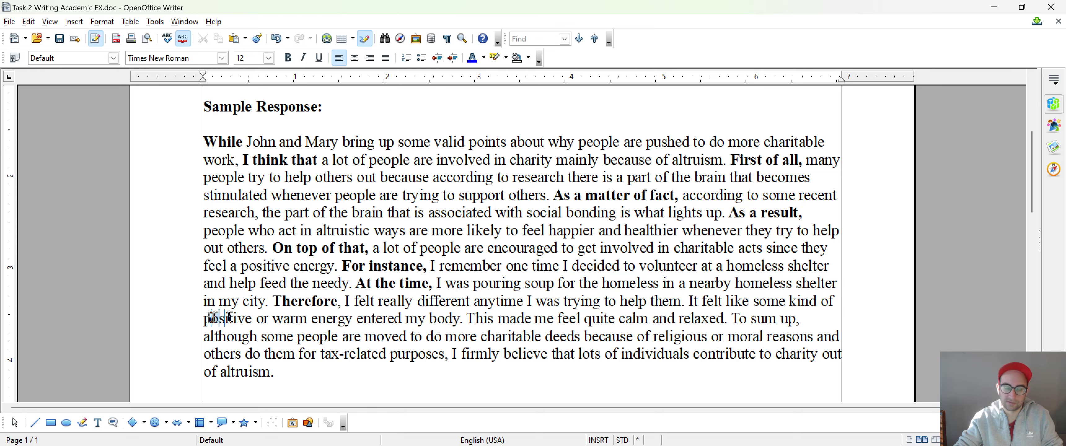
# Follow the rest of the warm energy sentence and highlight "This made me feel quite calm and relaxed.".
pyautogui.moveTo(209, 319); pyautogui.dragTo(357, 318)
pyautogui.click(357, 319)
pyautogui.click(483, 319)
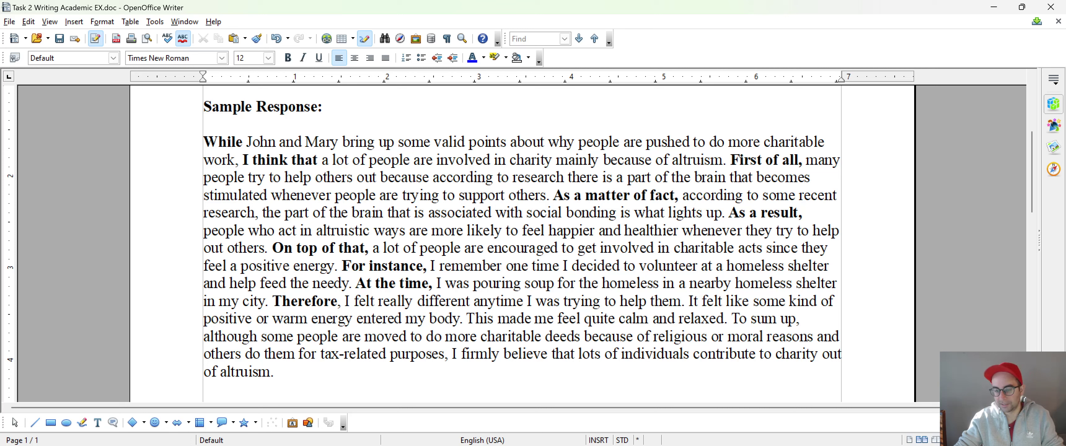
pyautogui.moveTo(469, 319); pyautogui.dragTo(653, 318)
pyautogui.click(667, 318)
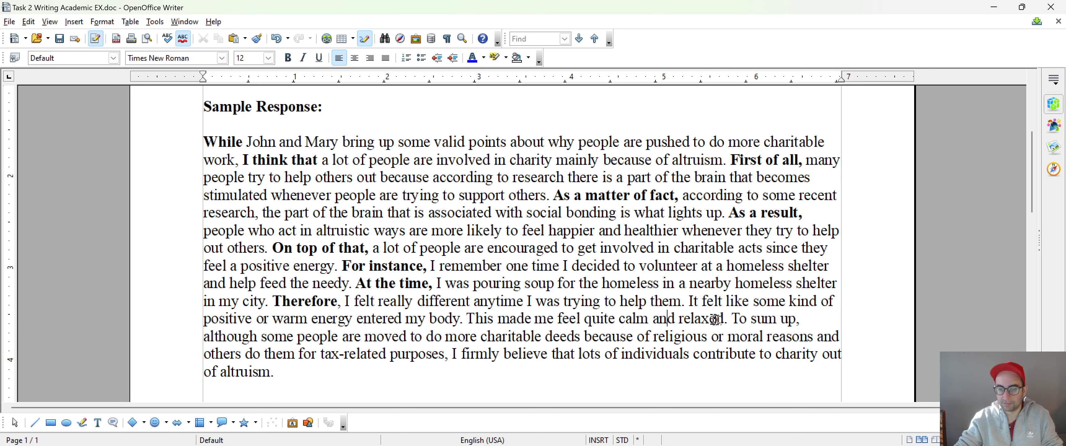
pyautogui.moveTo(726, 319); pyautogui.dragTo(466, 318)
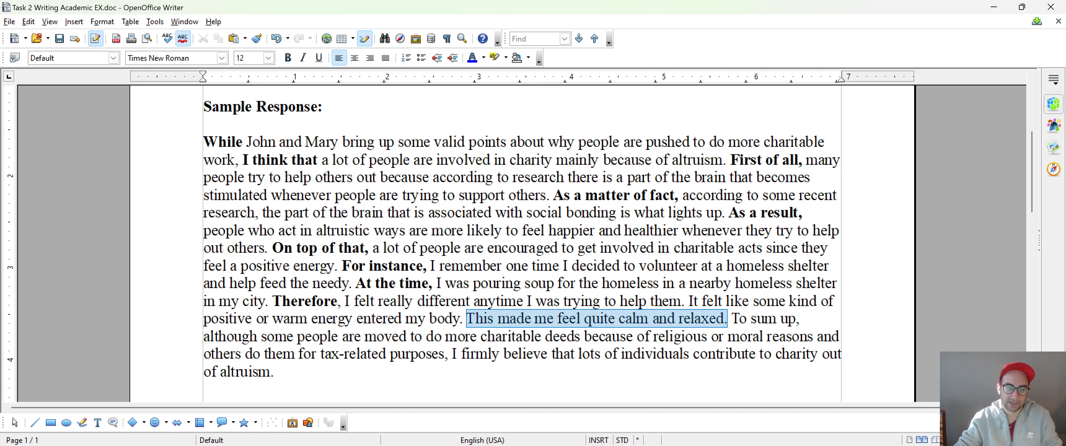
pyautogui.click(466, 319)
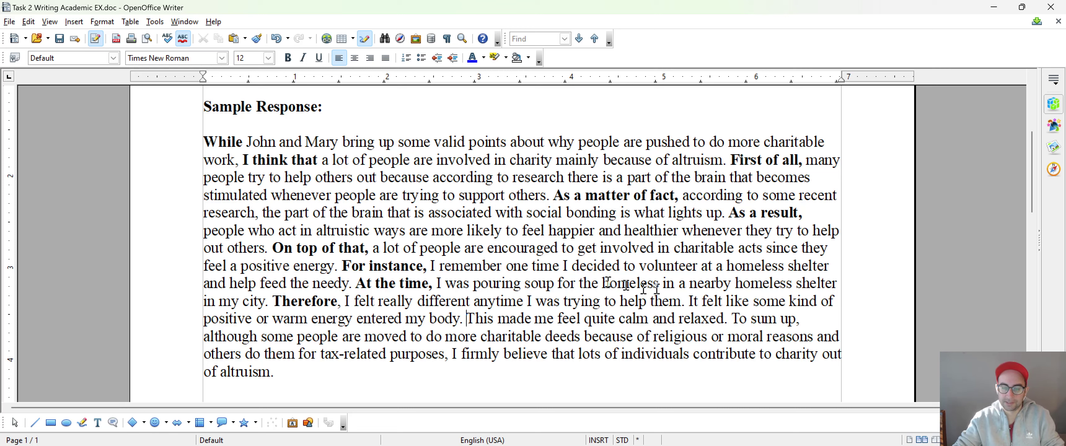
# Make the transition "To sum up," bold, including its comma, and go over the concluding sentence.
pyautogui.click(738, 318)
pyautogui.moveTo(731, 318); pyautogui.dragTo(826, 318)
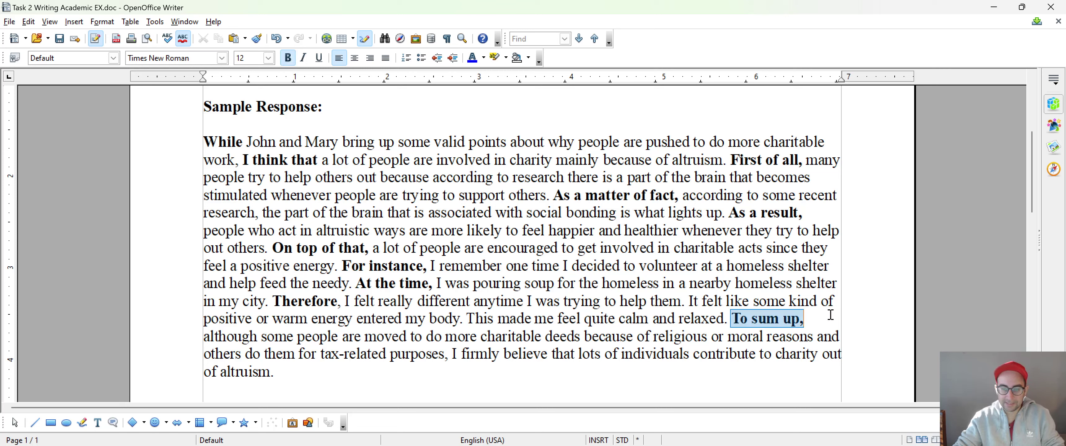
pyautogui.hotkey('ctrl', 'b')
pyautogui.click(830, 315)
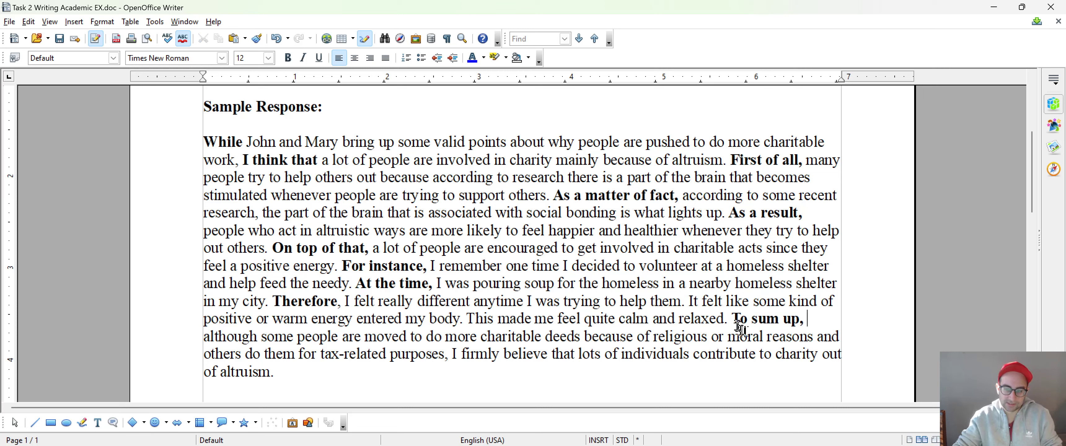
pyautogui.moveTo(731, 319); pyautogui.dragTo(278, 372)
pyautogui.click(278, 372)
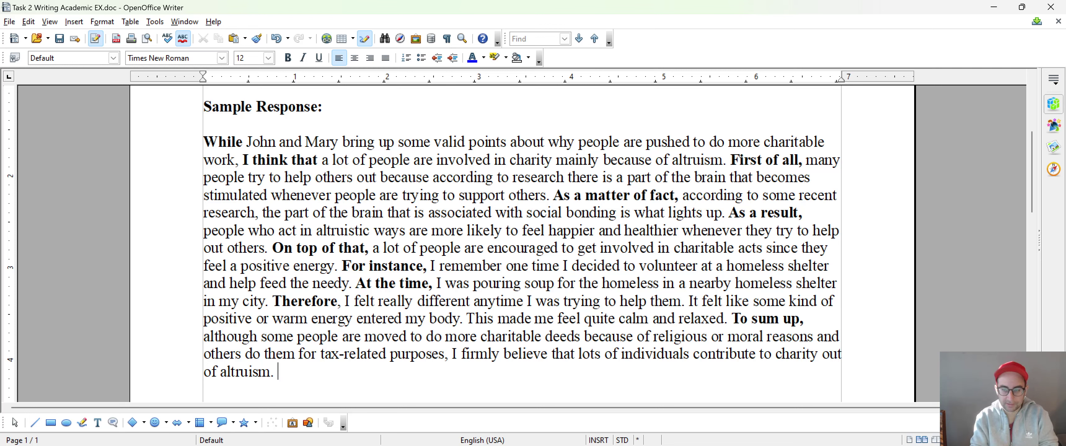
# Make "although" bold in the conclusion and highlight its clause through "tax-related purposes,".
pyautogui.doubleClick(233, 336)
pyautogui.hotkey('ctrl', 'b')
pyautogui.click(301, 301)
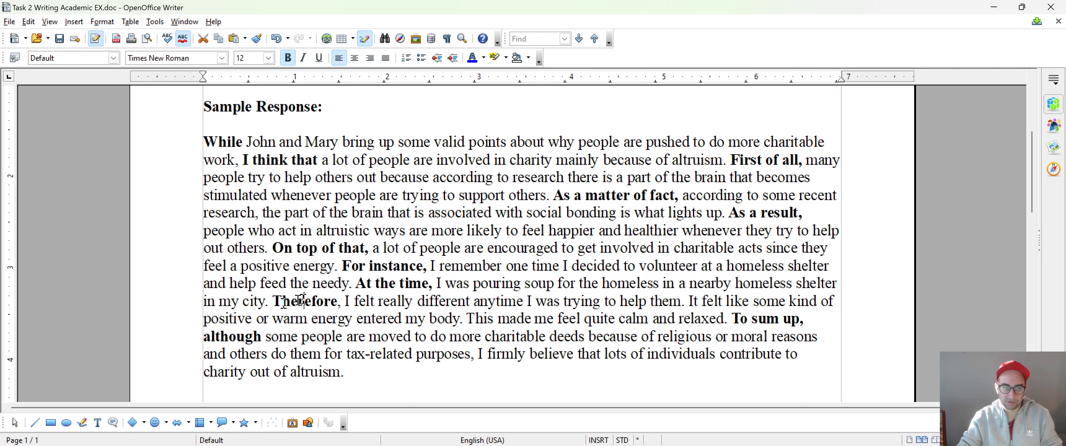
pyautogui.doubleClick(223, 142)
pyautogui.click(298, 336)
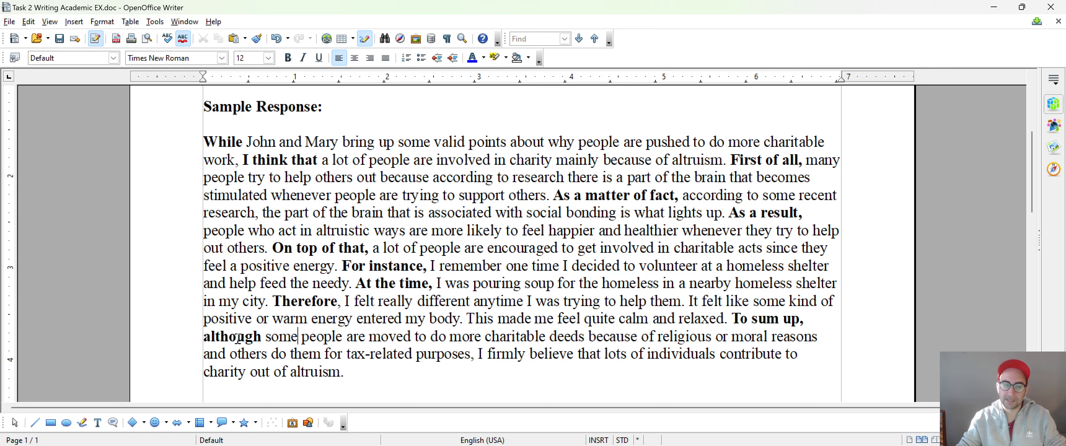
pyautogui.moveTo(210, 336); pyautogui.dragTo(473, 354)
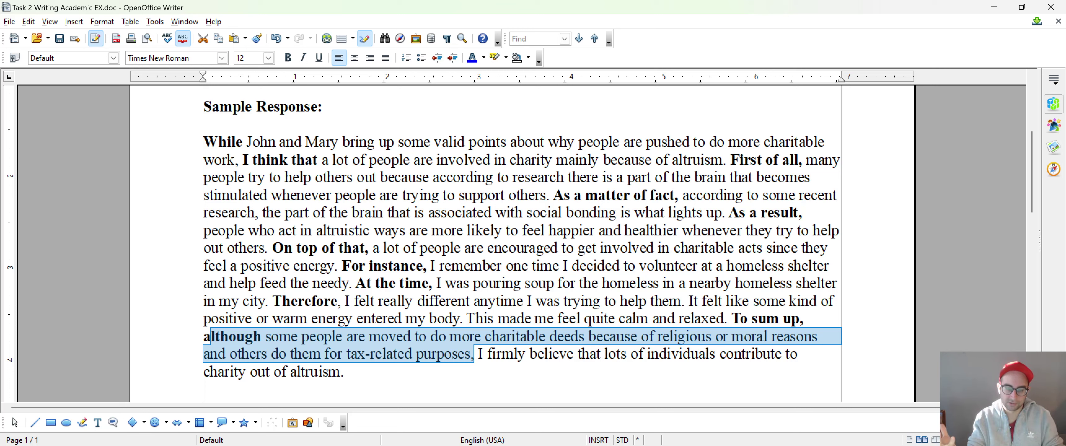
pyautogui.click(490, 366)
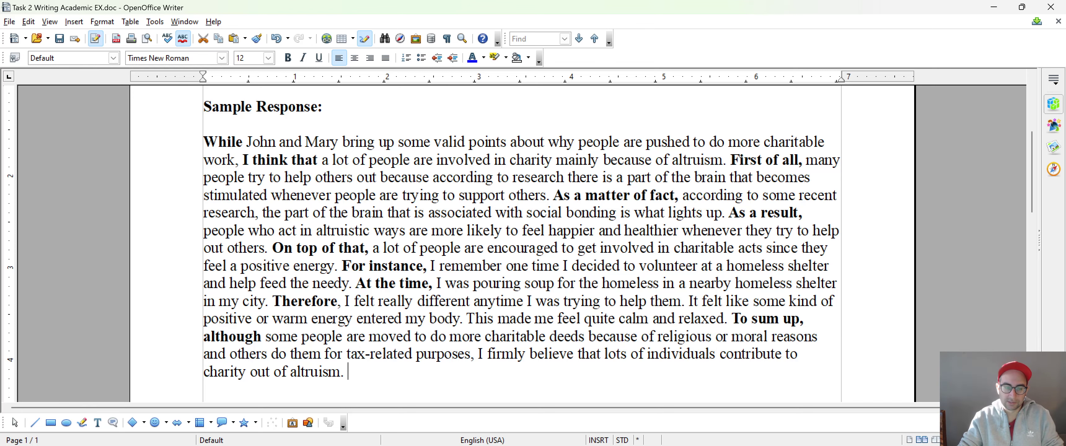
# Copy the whole sample response paragraph from "While" to "altruism." and switch to the Chrome browser.
pyautogui.moveTo(348, 371); pyautogui.dragTo(192, 148)
pyautogui.hotkey('ctrl', 'c')
pyautogui.click(599, 443)
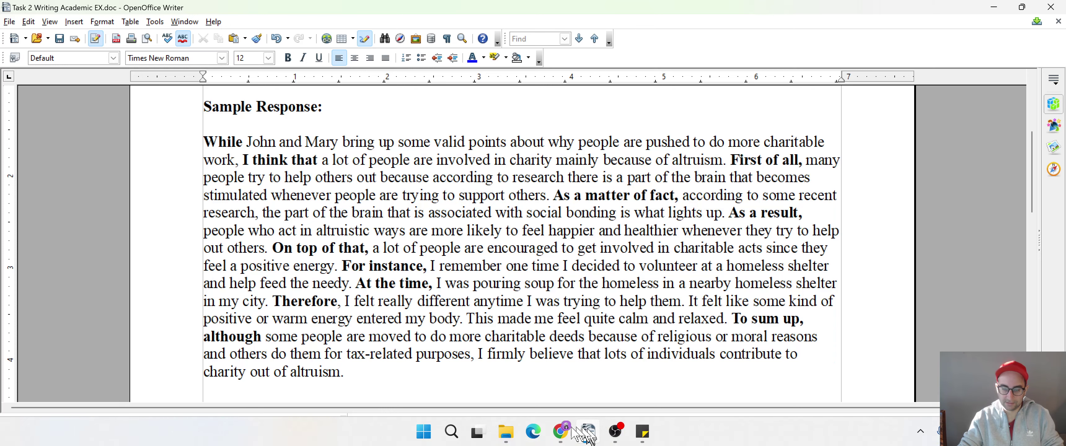
pyautogui.click(561, 433)
# Go to the Google home page and search for "google word counter".
pyautogui.click(147, 35)
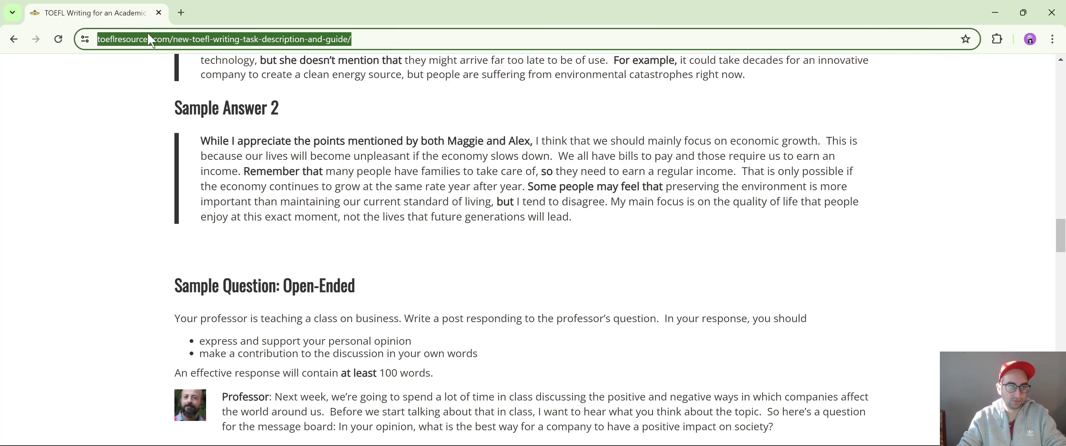
pyautogui.write('g')
pyautogui.press('Return')
pyautogui.write('google w')
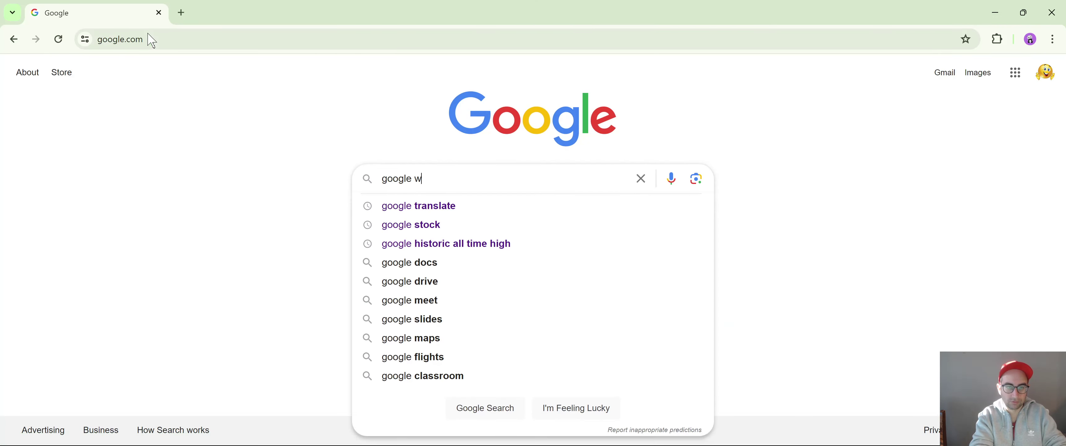
pyautogui.write('ord counter')
pyautogui.press('Return')
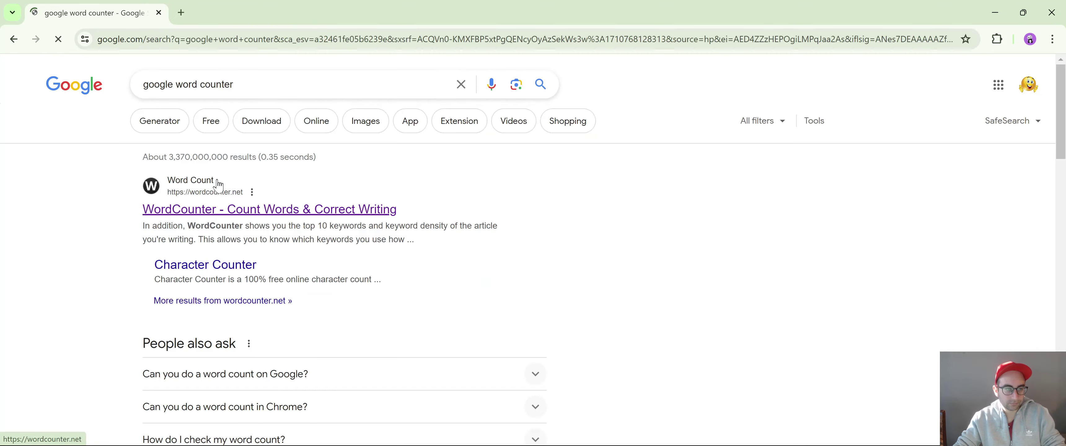
# Open the WordCounter site, replace its existing text with the copied response to count its words, and switch back to OpenOffice Writer.
pyautogui.click(215, 219)
pyautogui.hotkey('ctrl', 'a')
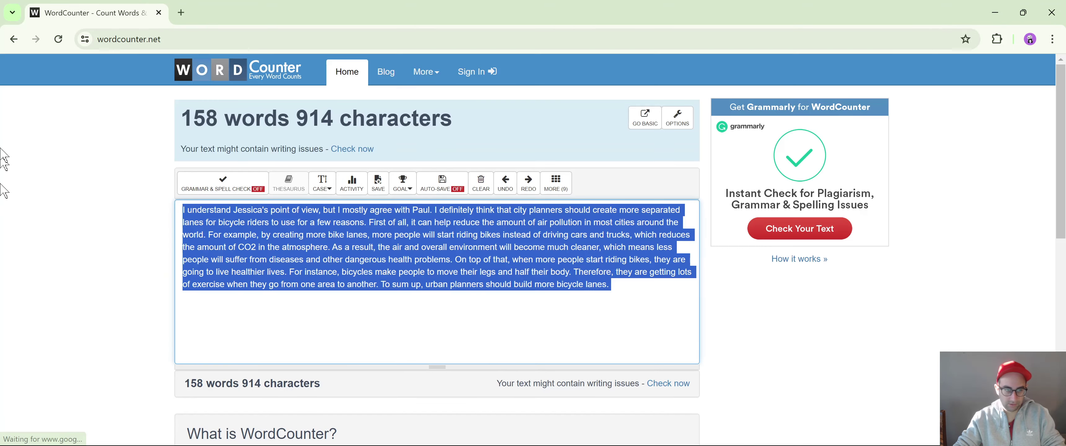
pyautogui.hotkey('ctrl', 'v')
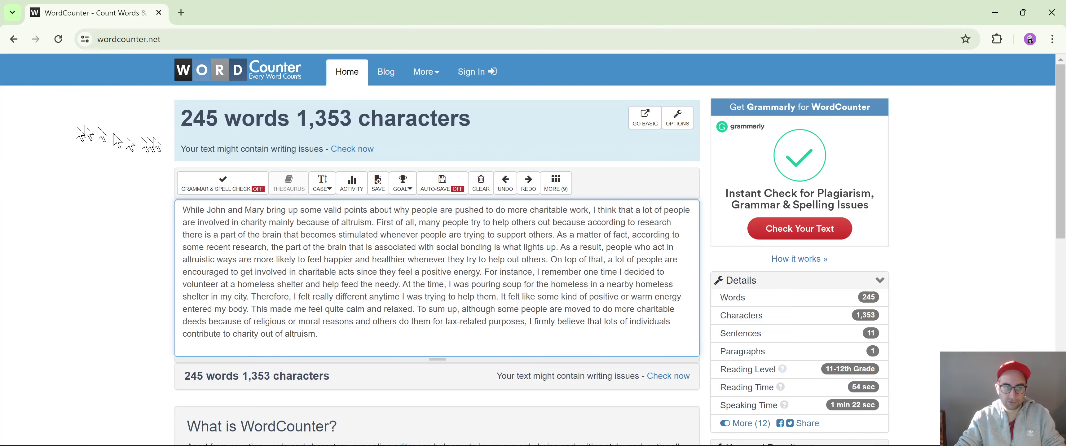
pyautogui.hotkey('alt', 'Tab')
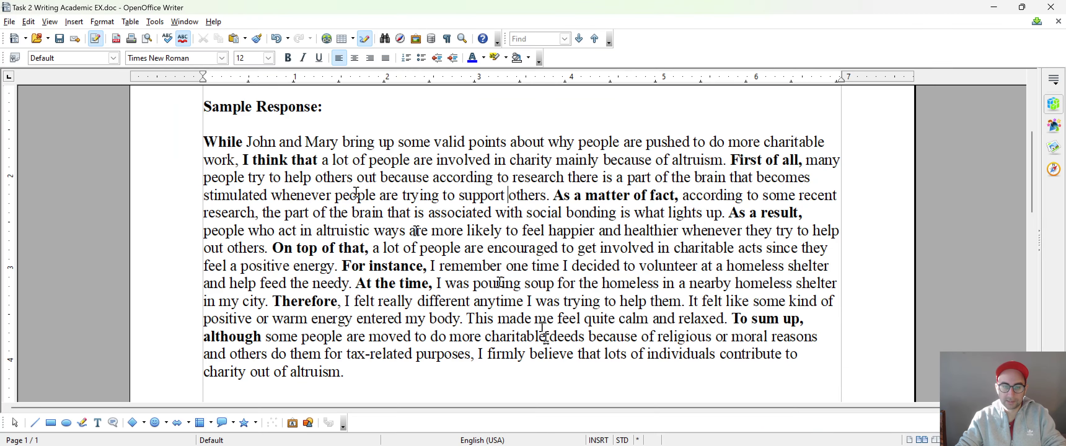